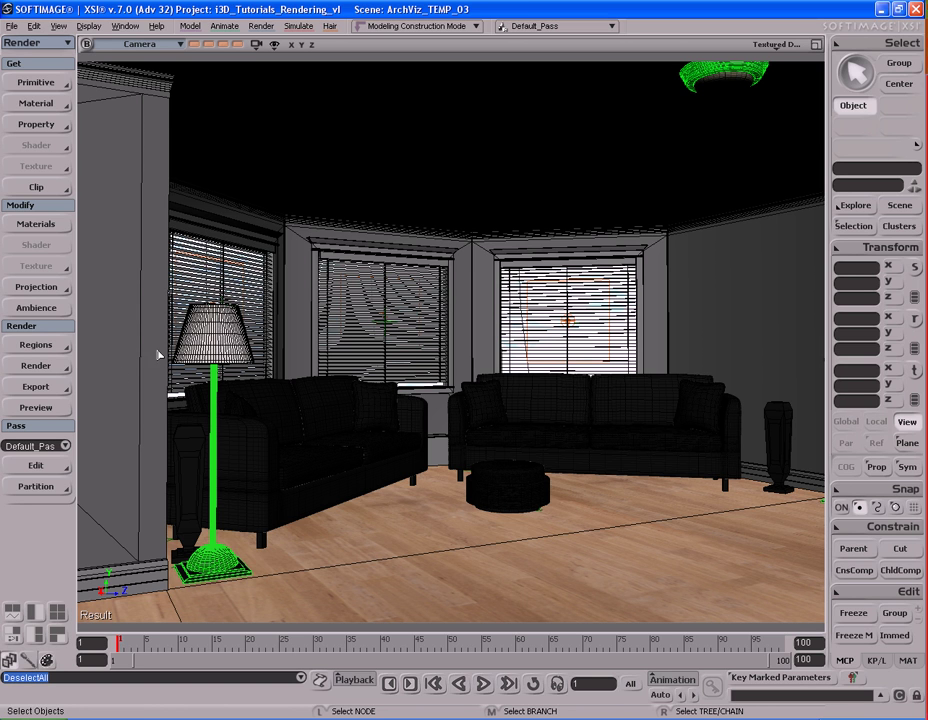
# Open the pass's mental ray render options and enable Final Gathering.
pyautogui.click(36, 365)
pyautogui.click(127, 471)
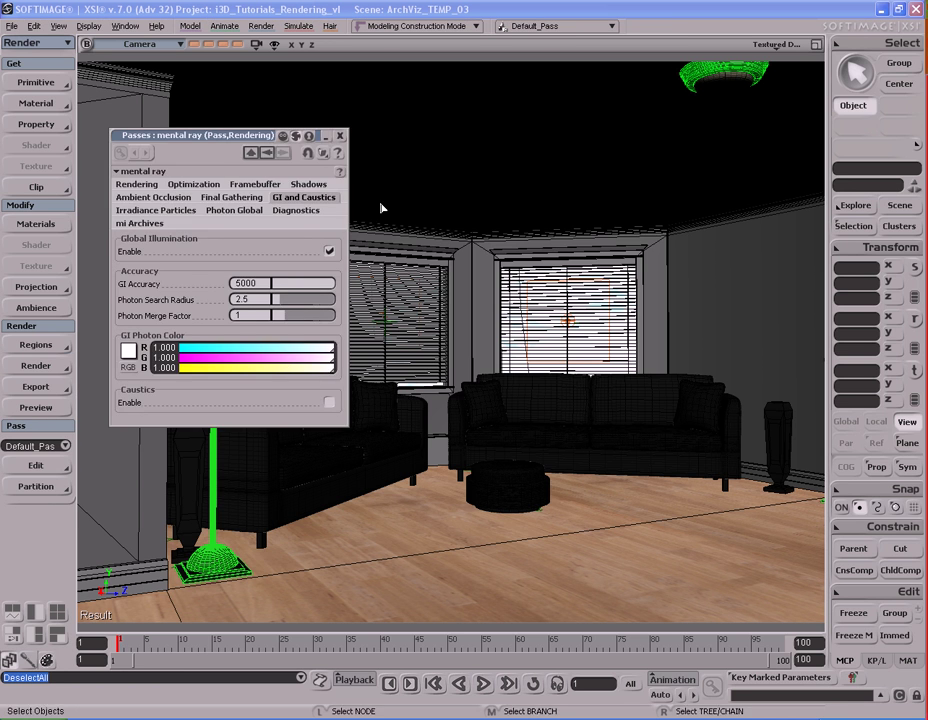
pyautogui.moveTo(238, 139); pyautogui.dragTo(528, 105)
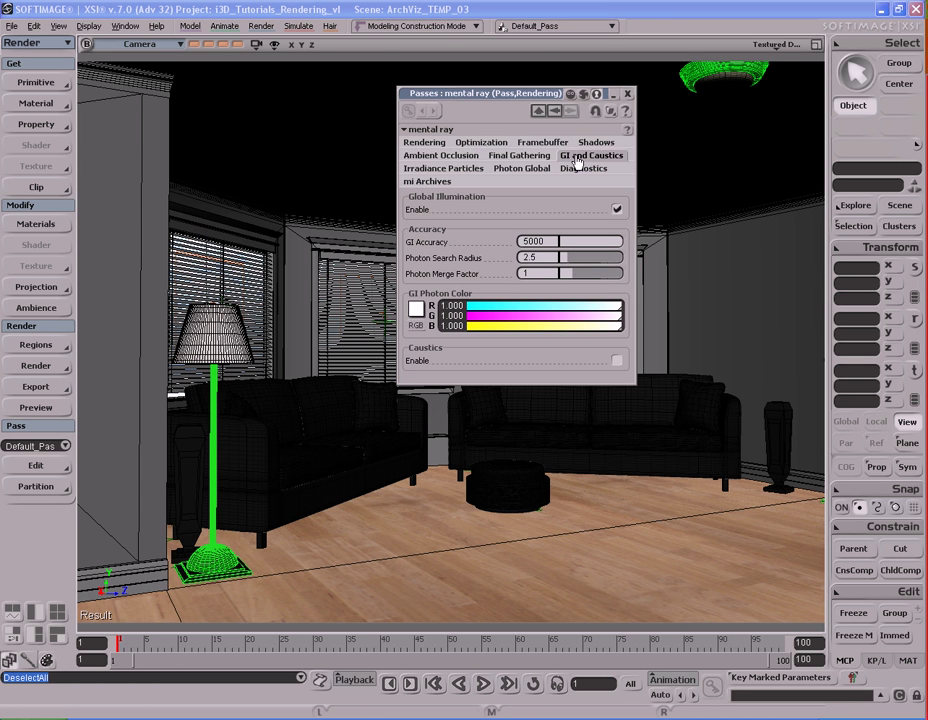
pyautogui.click(540, 172)
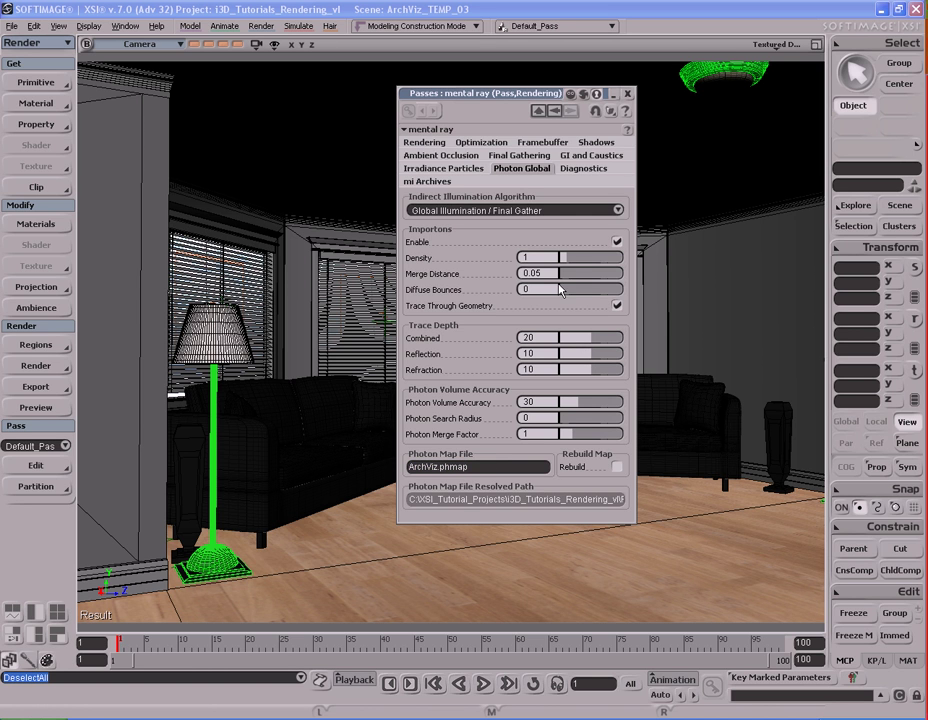
pyautogui.click(525, 158)
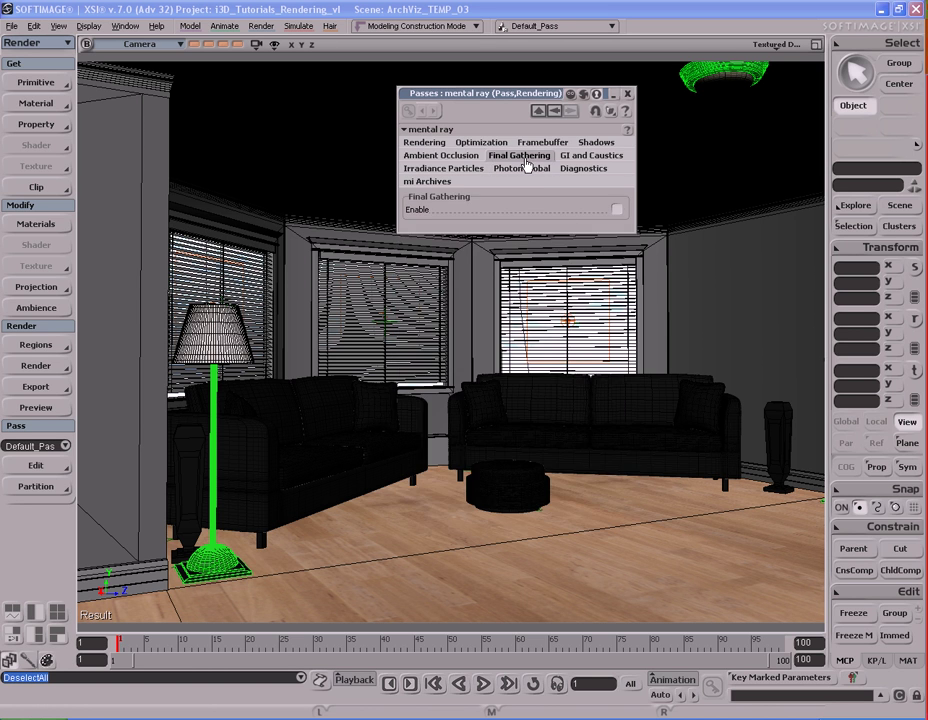
pyautogui.click(617, 209)
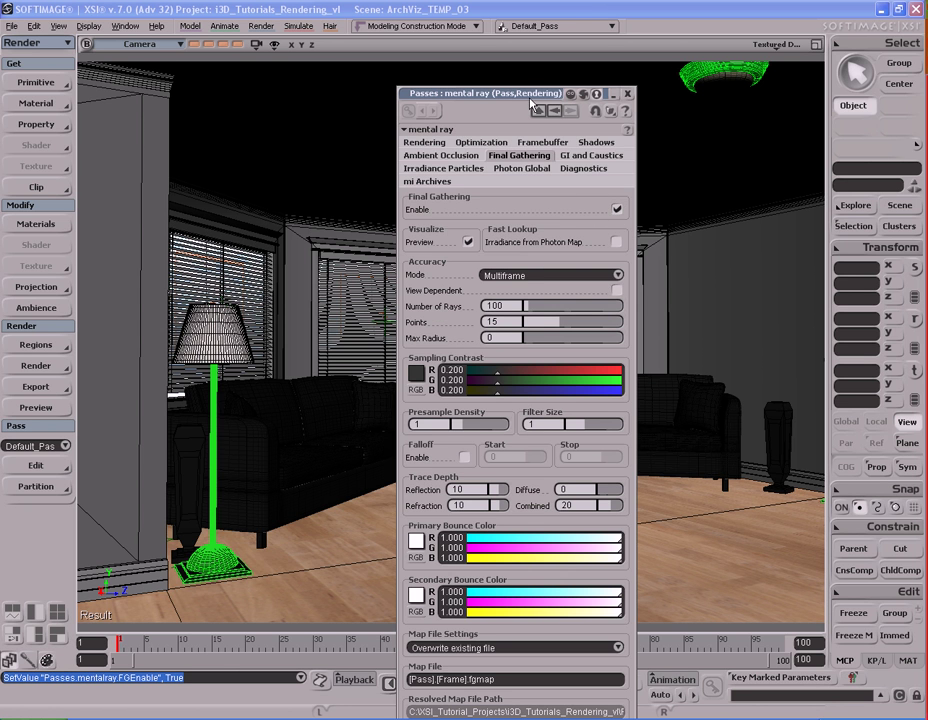
pyautogui.moveTo(525, 148); pyautogui.dragTo(555, 68)
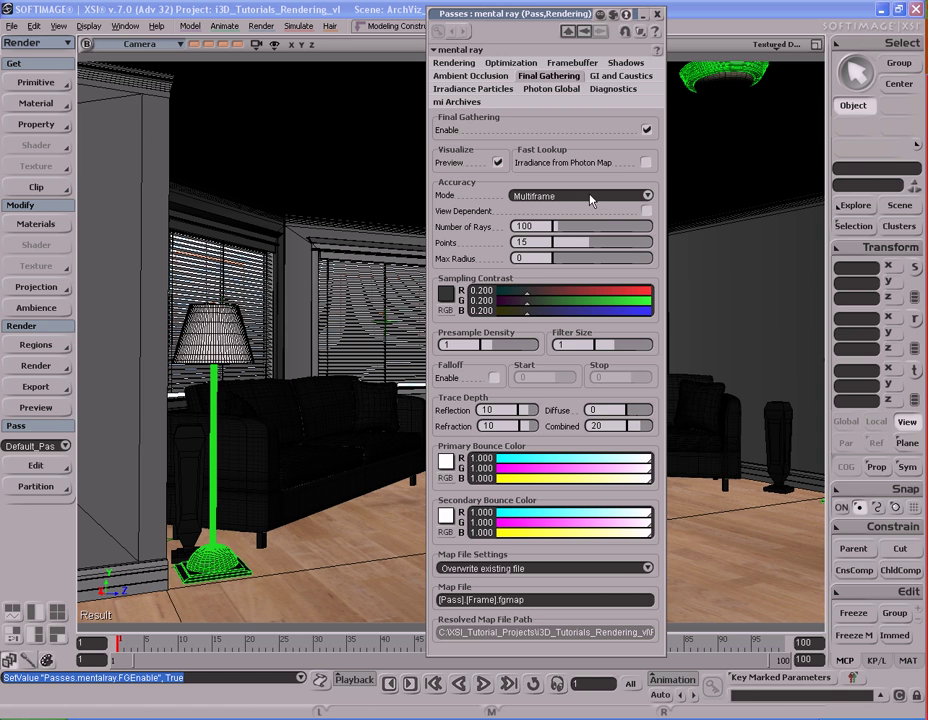
# Set the Final Gathering accuracy mode to Automatic and the number of rays to 128.
pyautogui.click(527, 226)
pyautogui.click(543, 242)
pyautogui.click(545, 258)
pyautogui.click(583, 198)
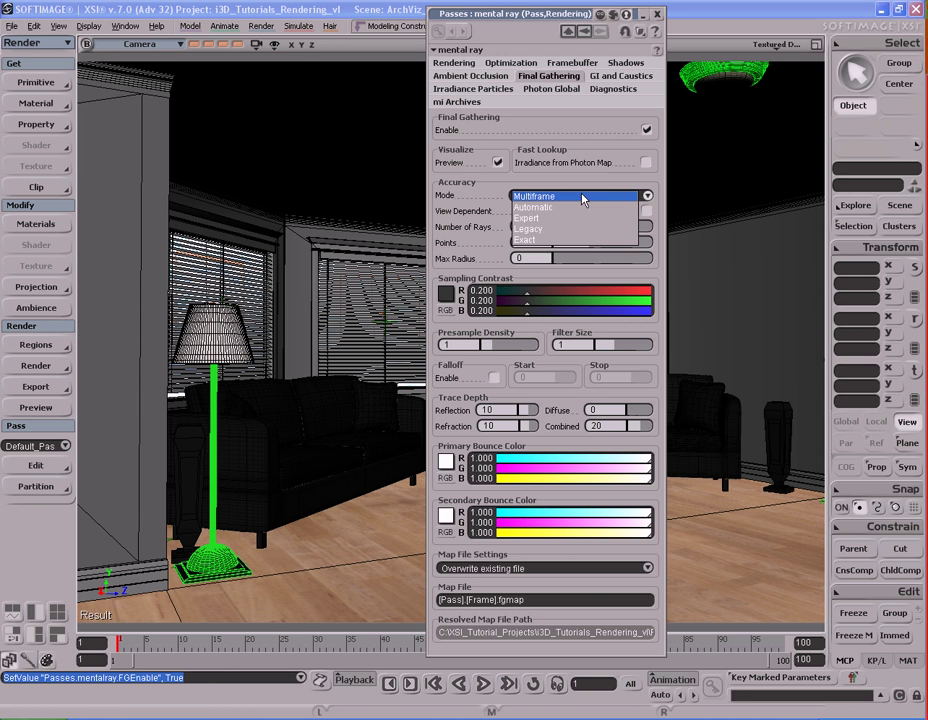
pyautogui.click(584, 207)
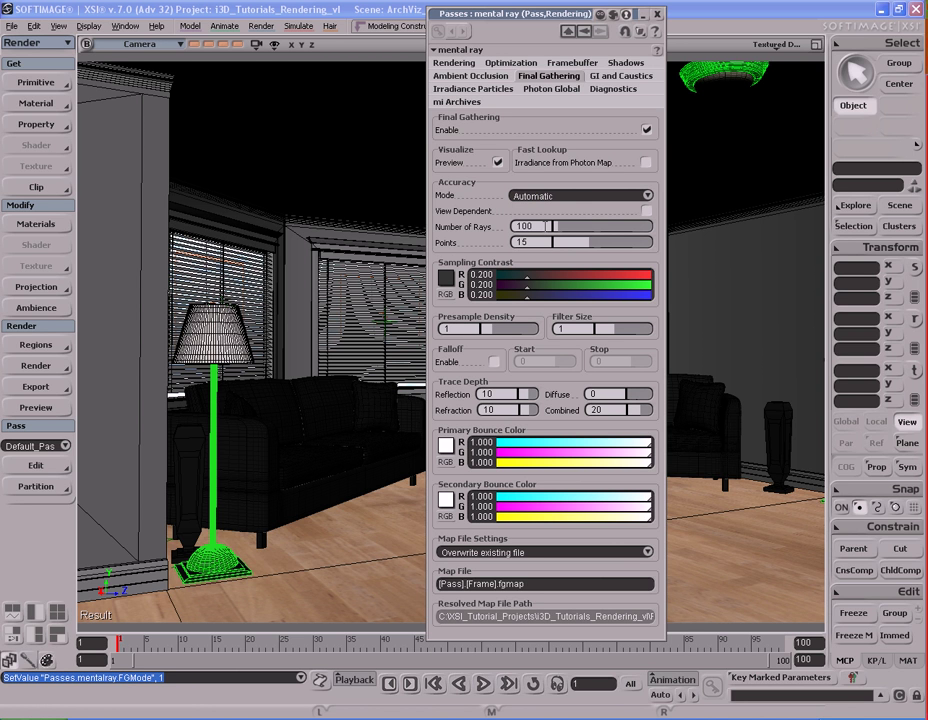
pyautogui.click(547, 226)
pyautogui.write('128')
pyautogui.press('Return')
pyautogui.click(547, 238)
pyautogui.click(545, 226)
# Try a Final Gathering diffuse trace depth of 2 and return it to 0.
pyautogui.click(621, 394)
pyautogui.write('2')
pyautogui.moveTo(630, 396); pyautogui.dragTo(626, 396)
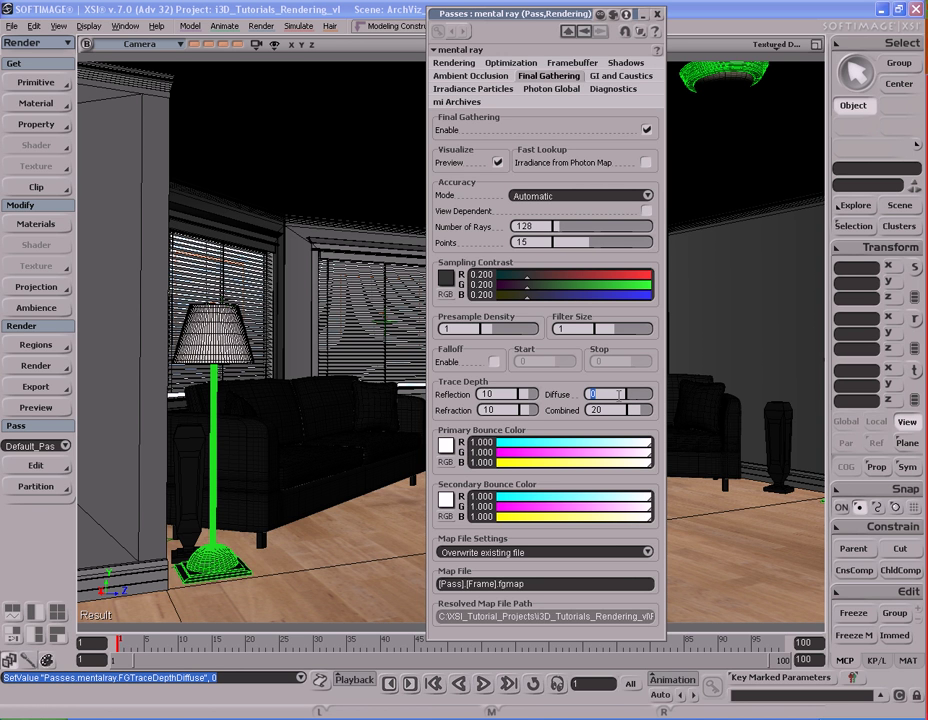
pyautogui.click(619, 395)
# Name the Final Gathering map file ArchViz.fgmap and enable Irradiance from Photon Map for fast lookup.
pyautogui.click(447, 584)
pyautogui.moveTo(497, 585); pyautogui.dragTo(430, 590)
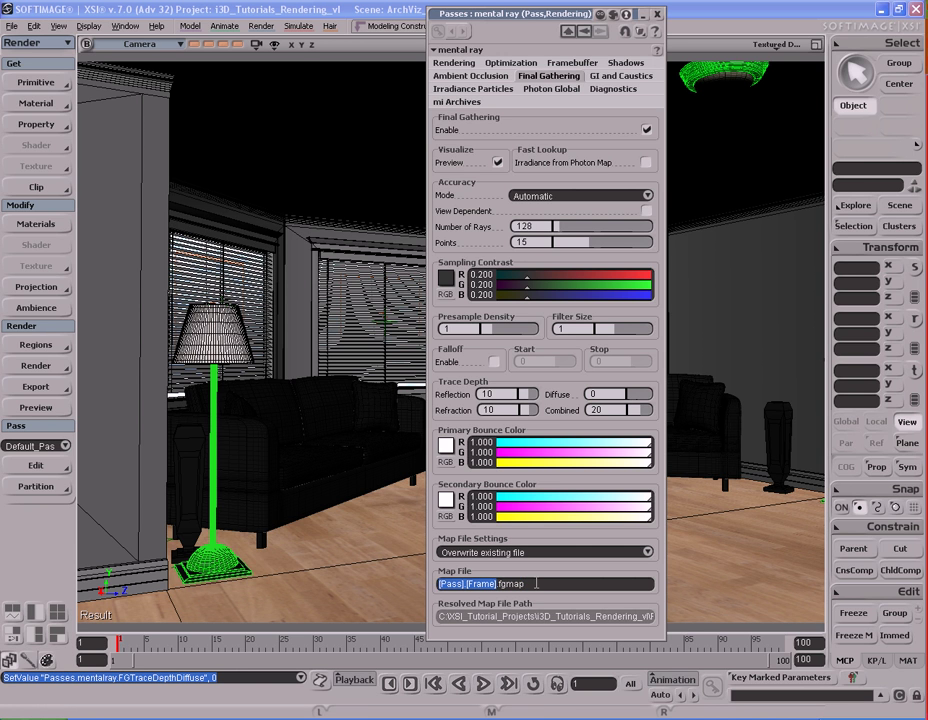
pyautogui.write('ArchVi')
pyautogui.write('z')
pyautogui.press('Return')
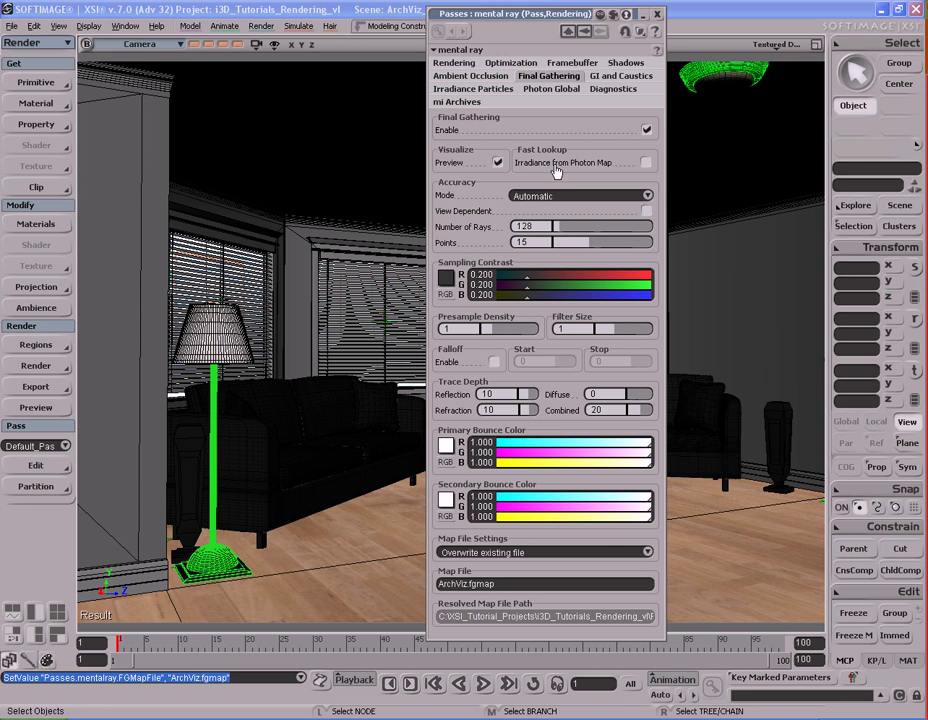
pyautogui.click(647, 165)
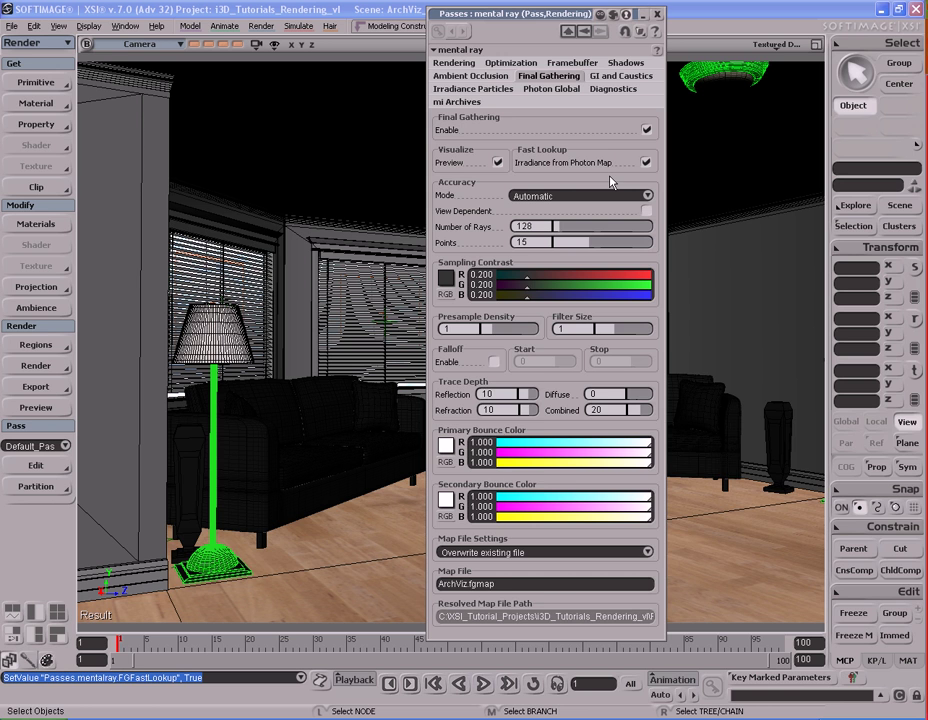
# Check the ArchViz.phmap photon map file in the project's Render_Pictures folder, and close the file browser and render options.
pyautogui.press('5')
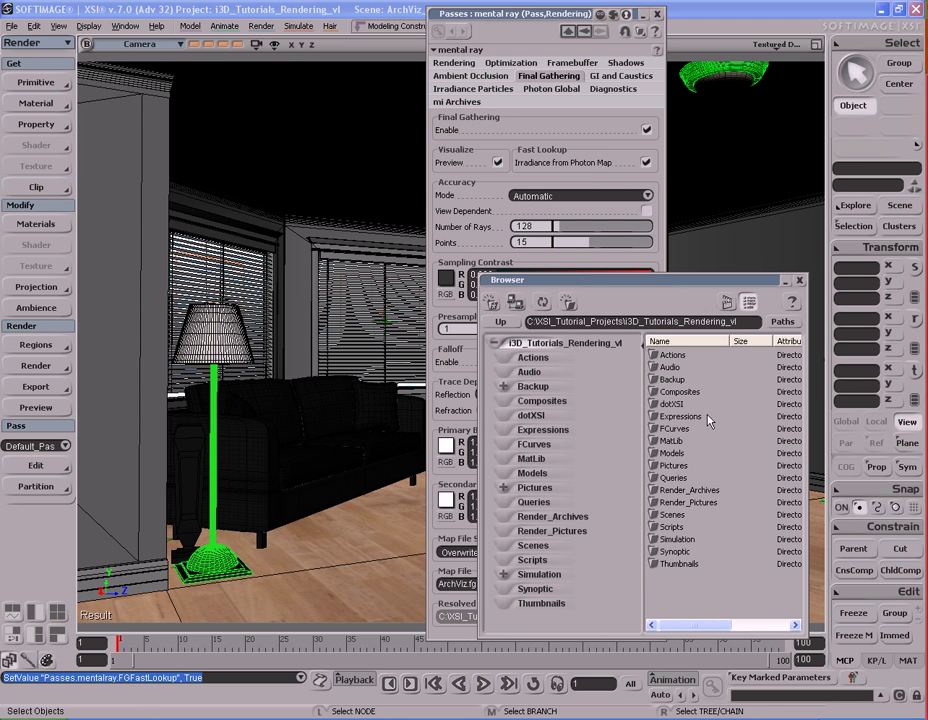
pyautogui.doubleClick(695, 504)
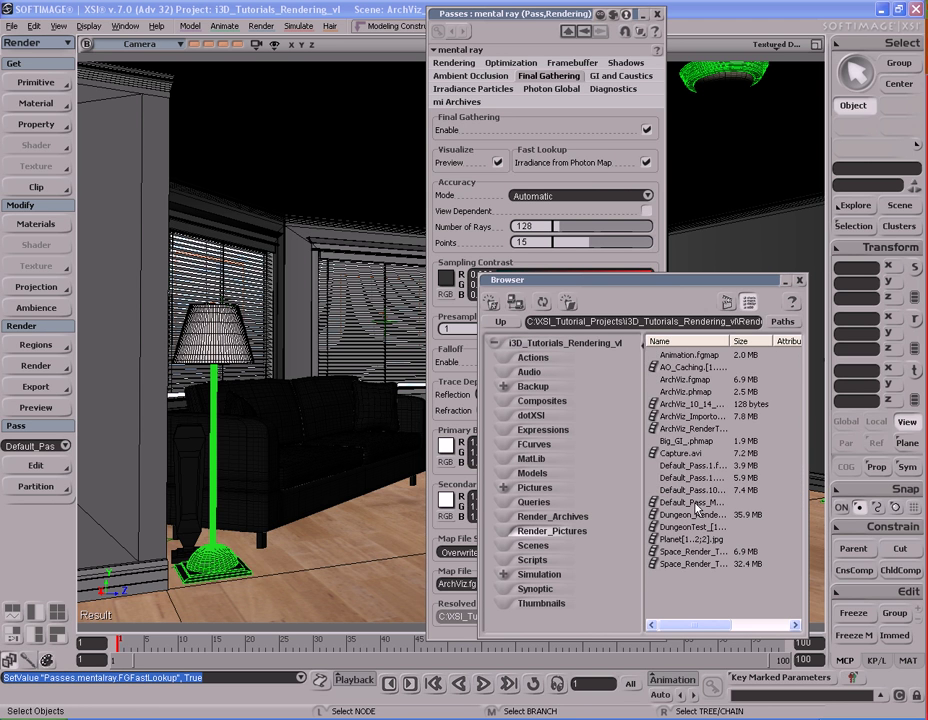
pyautogui.click(643, 345)
pyautogui.doubleClick(573, 341)
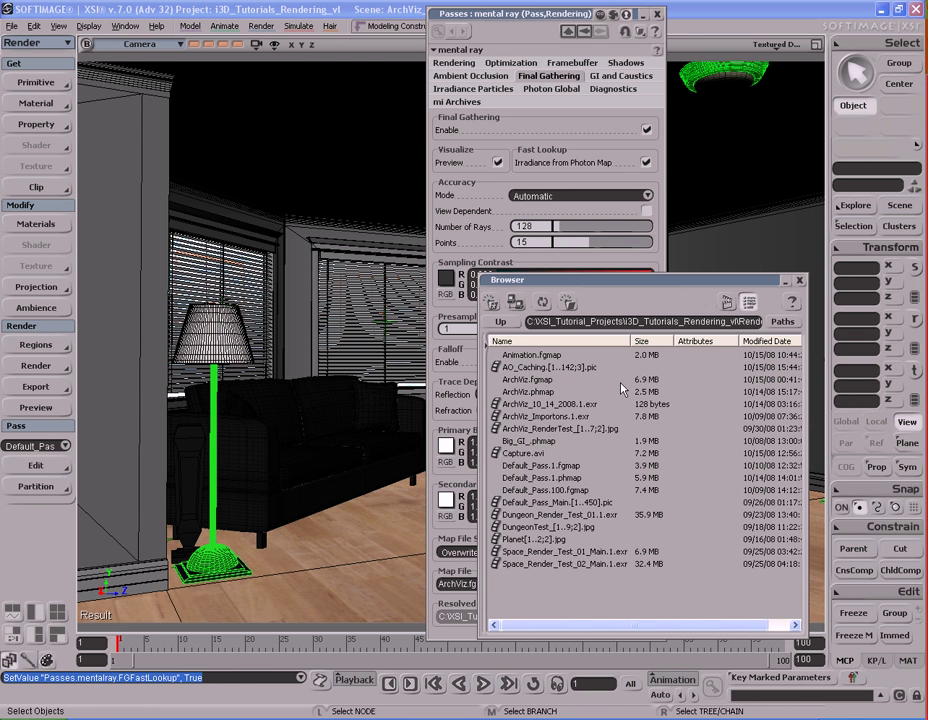
pyautogui.click(522, 393)
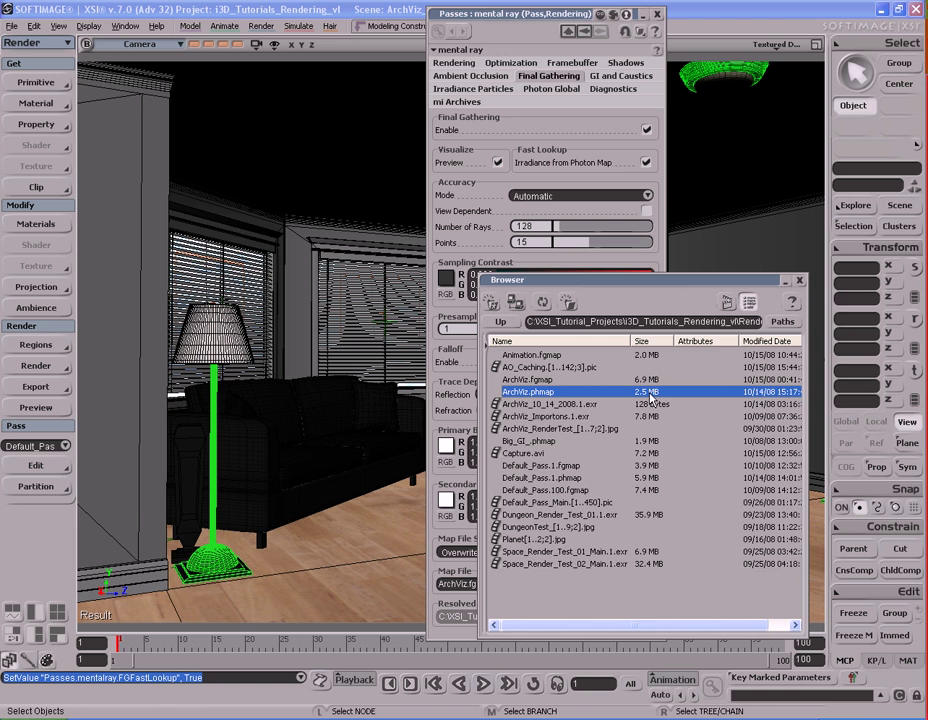
pyautogui.click(800, 281)
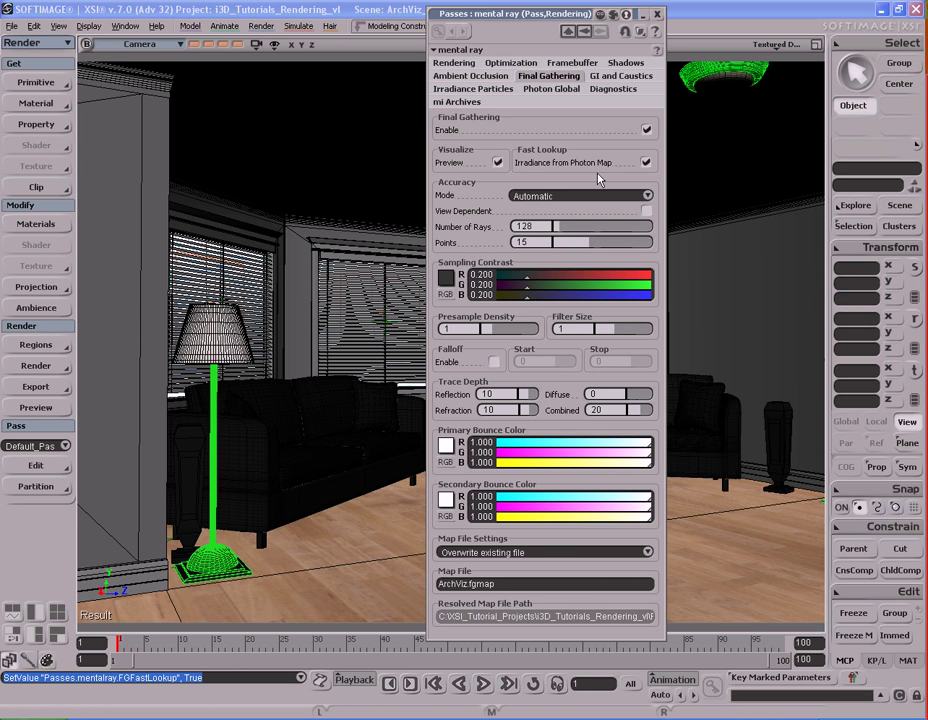
pyautogui.click(657, 16)
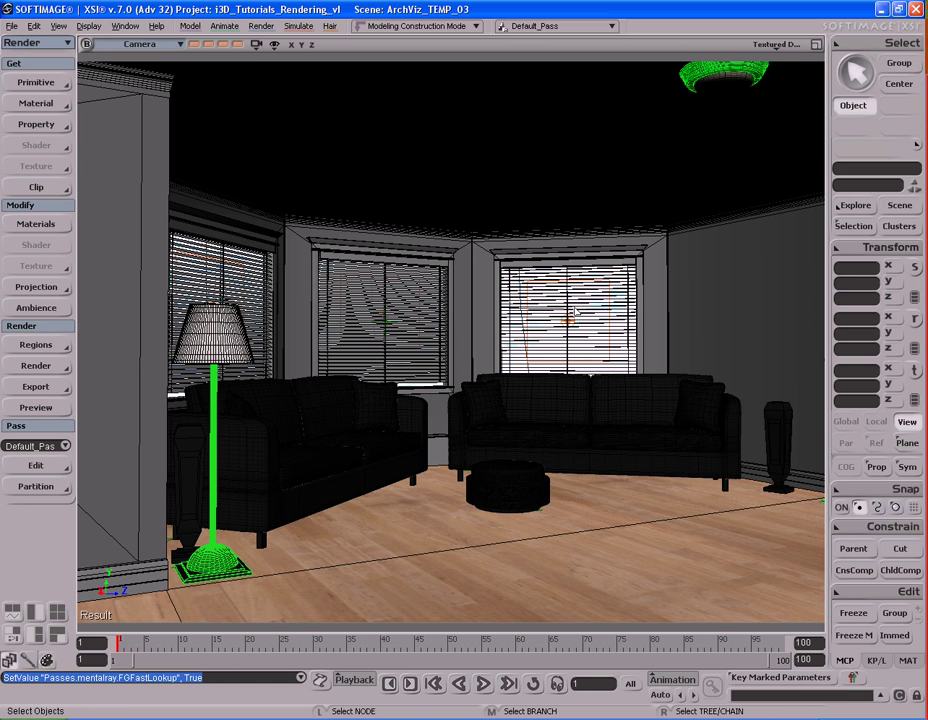
# Open the area light settings of Small_Window_Lights_1, 2 and 3 together.
pyautogui.press('8')
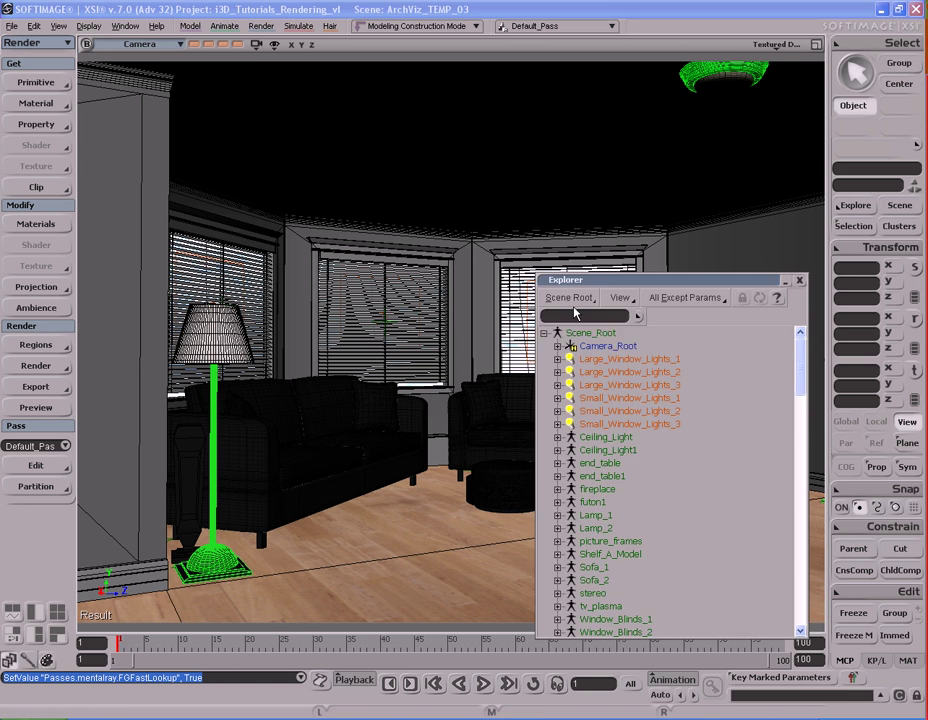
pyautogui.click(670, 399)
pyautogui.keyDown('shift'); pyautogui.click(672, 425); pyautogui.keyUp('shift')
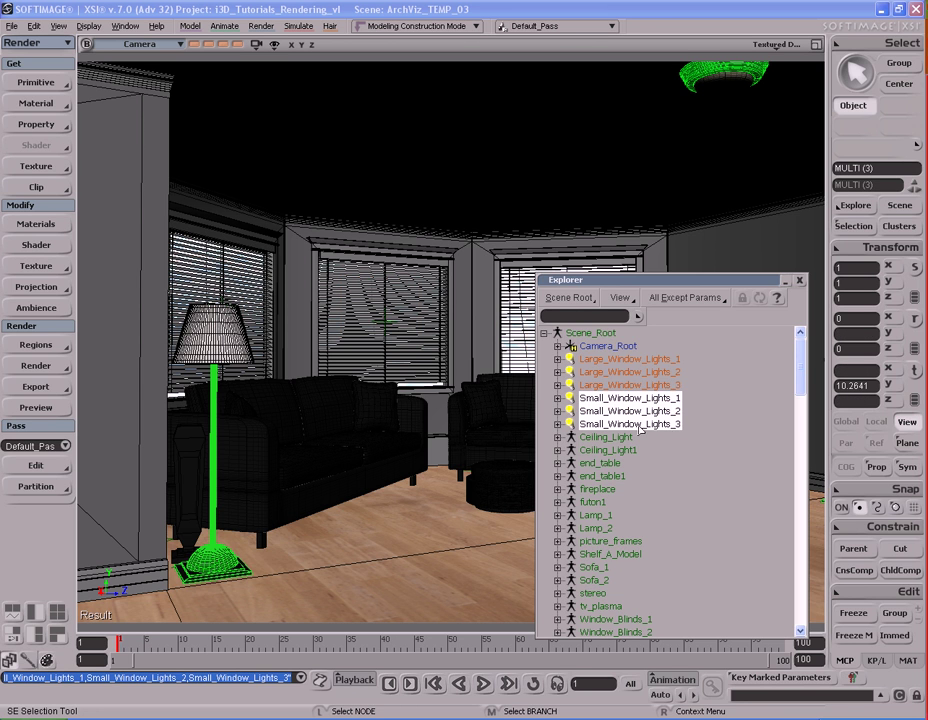
pyautogui.press('Return')
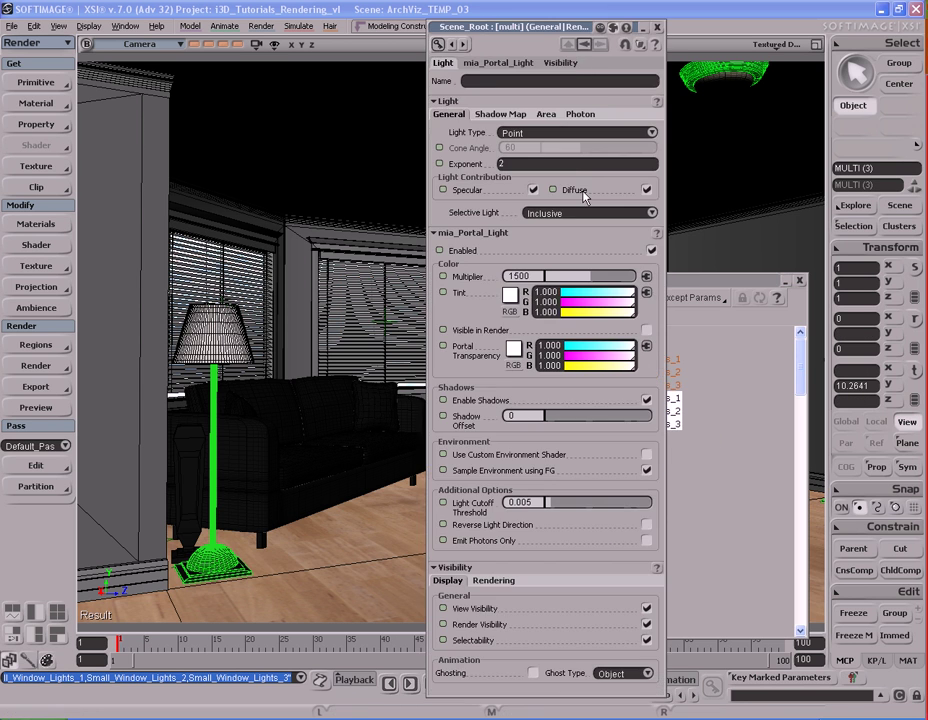
pyautogui.click(548, 115)
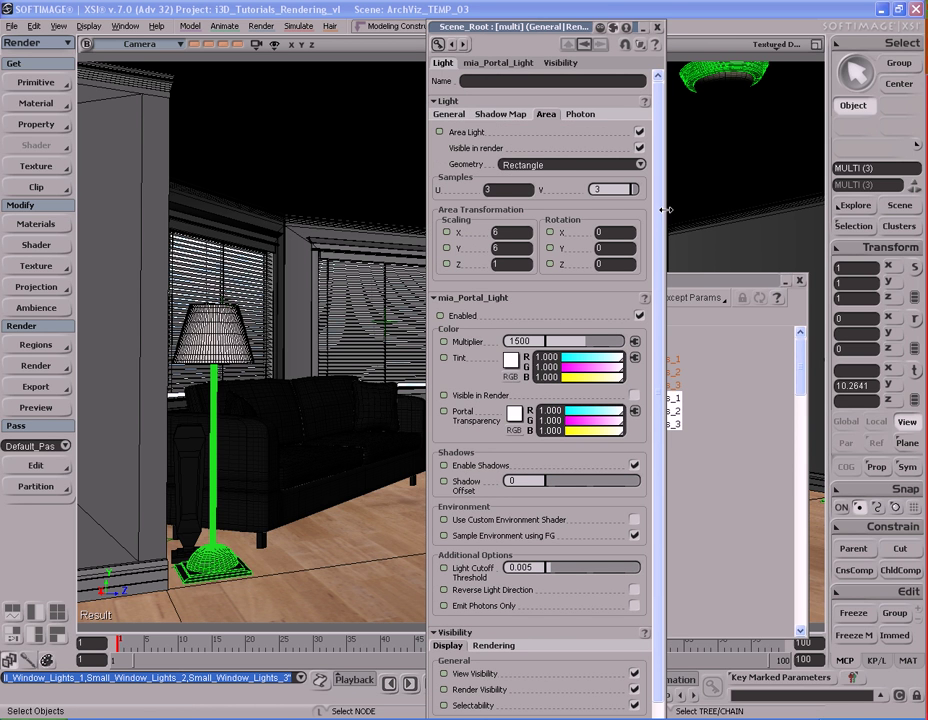
pyautogui.moveTo(665, 210); pyautogui.dragTo(677, 210)
# Set the small window lights' area samples to 6 in U and 6 in V, and close their properties.
pyautogui.click(603, 189)
pyautogui.click(516, 188)
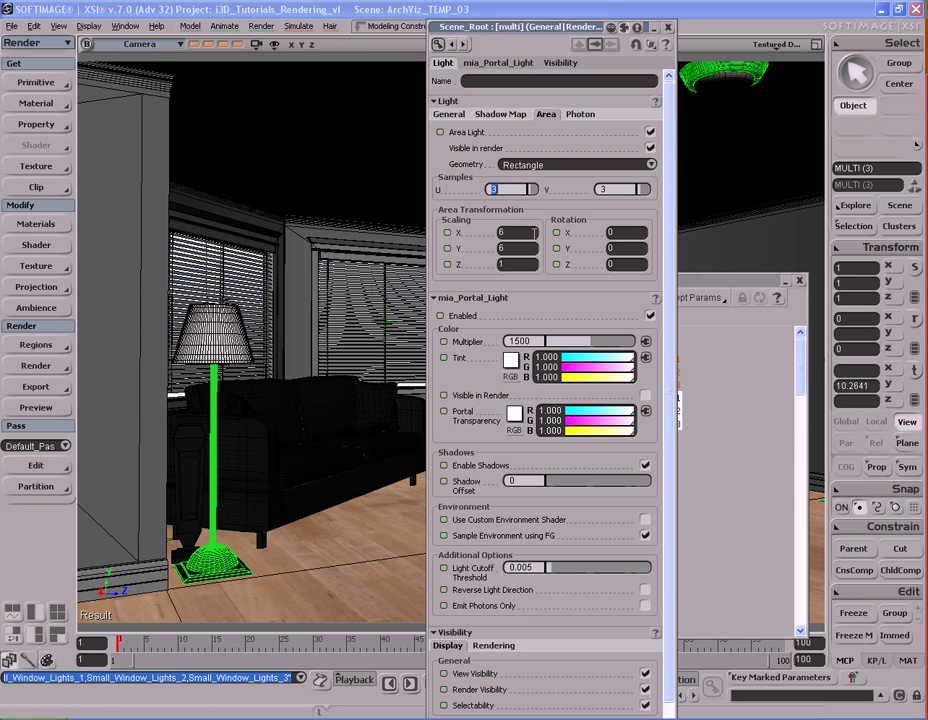
pyautogui.click(534, 232)
pyautogui.hotkey('shift', 'Tab')
pyautogui.hotkey('shift', 'Tab')
pyautogui.write('6')
pyautogui.press('Tab')
pyautogui.write('6')
pyautogui.press('Return')
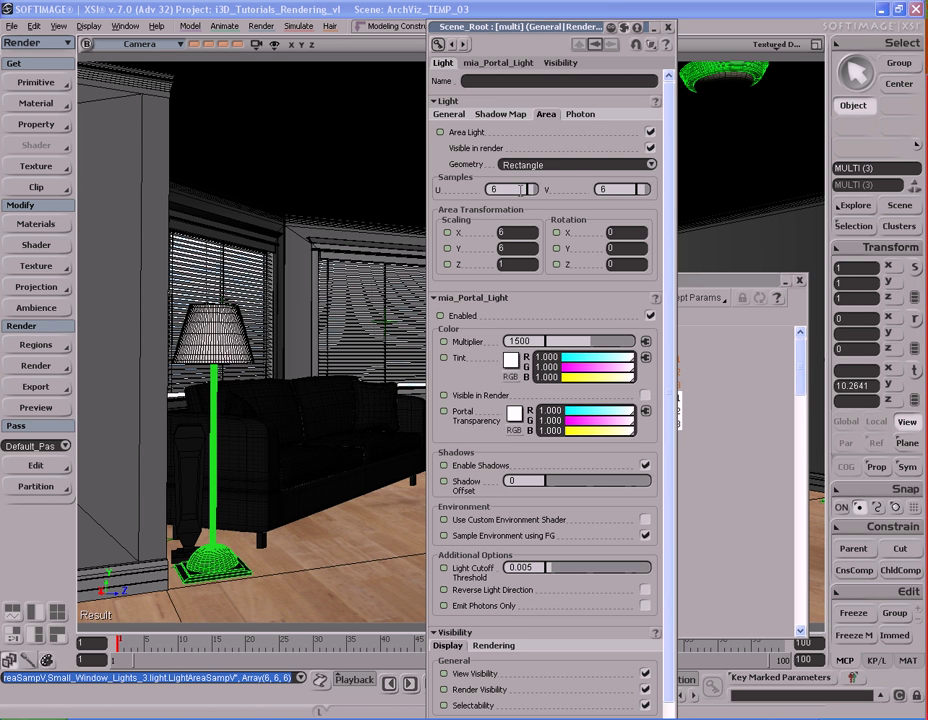
pyautogui.click(668, 28)
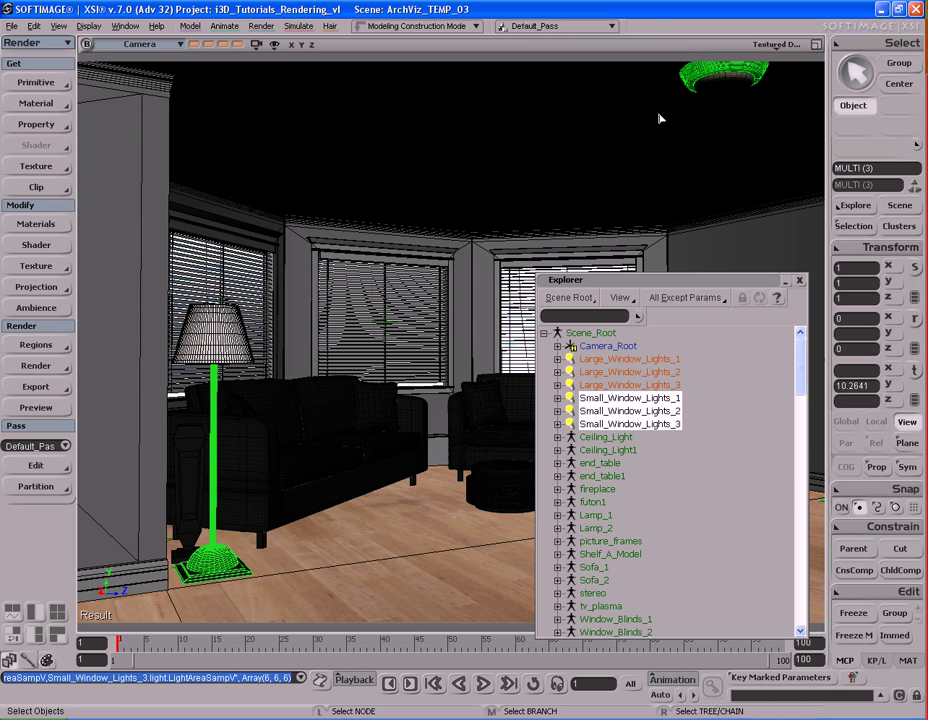
# Open the shared properties of Large_Window_Lights_1, 2 and 3, close the scene explorer and collapse the property window.
pyautogui.click(648, 360)
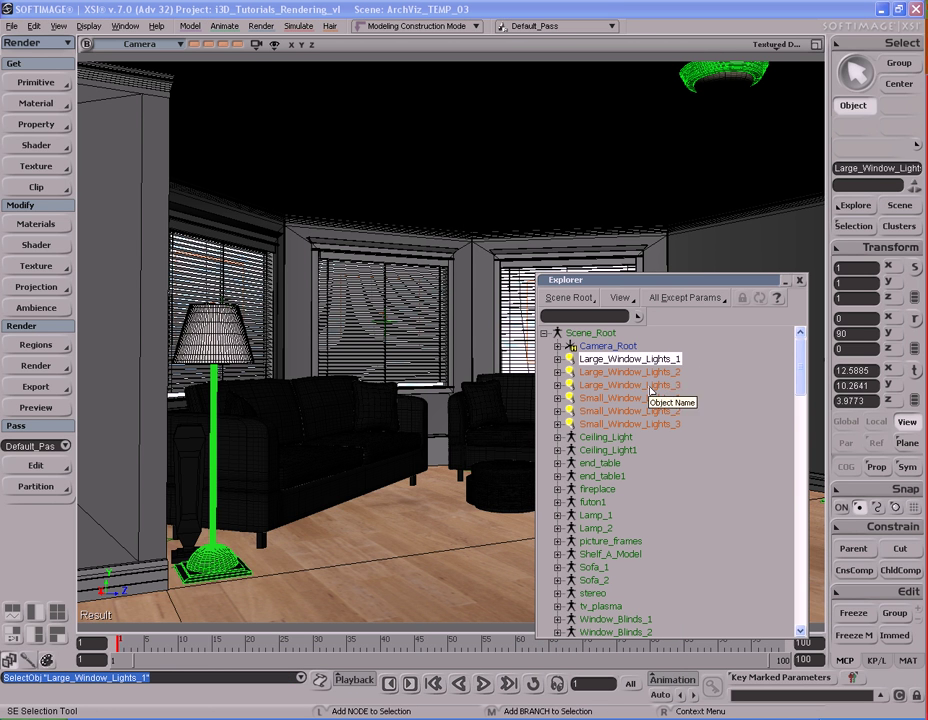
pyautogui.keyDown('shift'); pyautogui.click(651, 386); pyautogui.keyUp('shift')
pyautogui.press('Return')
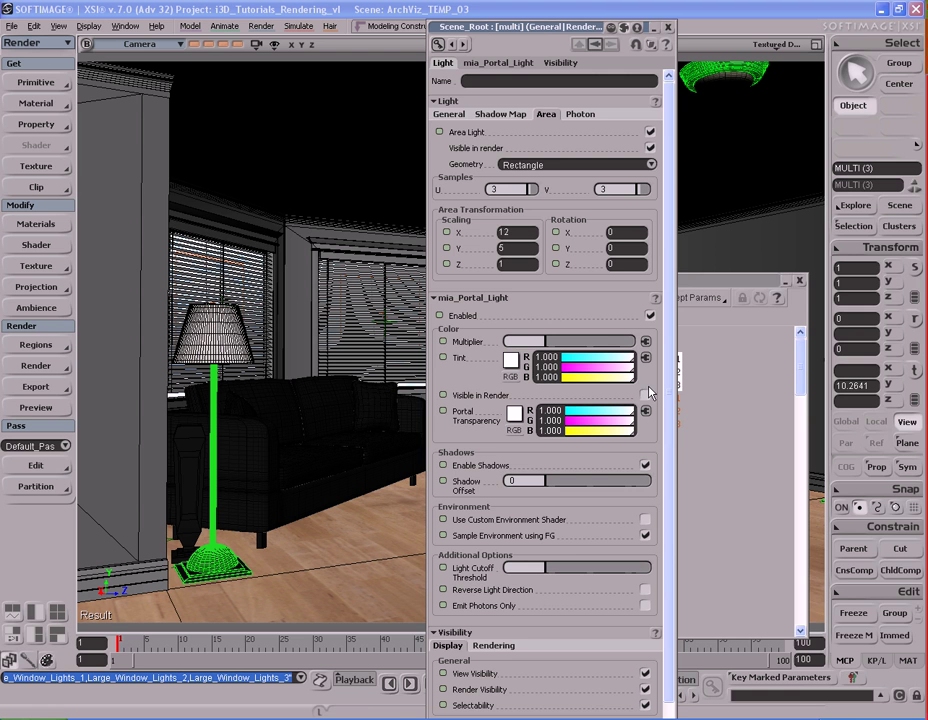
pyautogui.click(799, 281)
pyautogui.moveTo(576, 33); pyautogui.dragTo(561, 68)
pyautogui.doubleClick(556, 63)
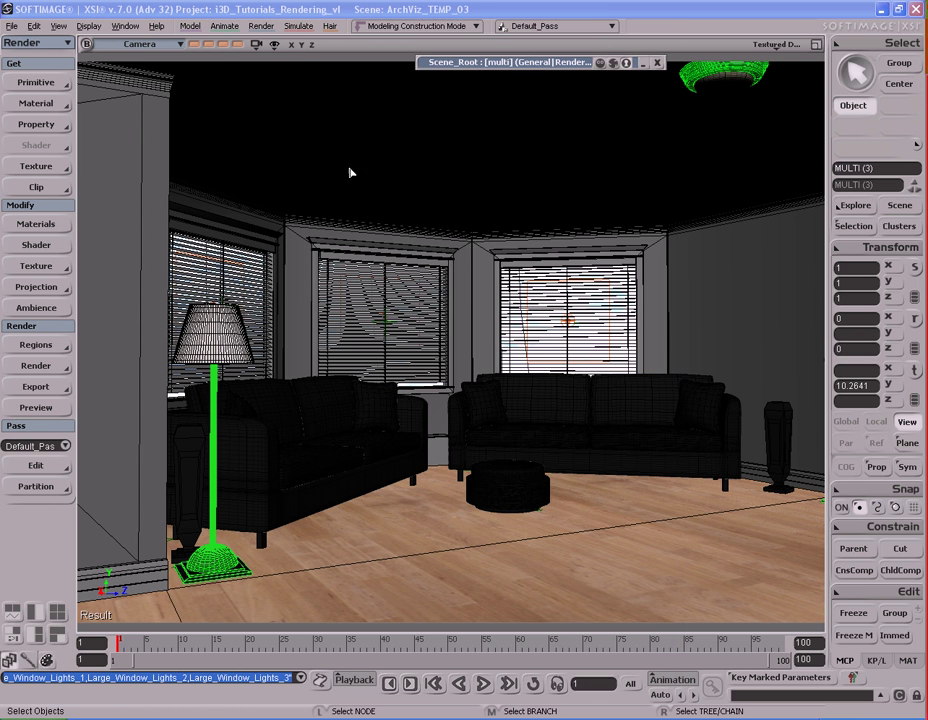
# Inspect the large window lights' rectangular areas from outside the room and expand their property window again.
pyautogui.press('s')
pyautogui.moveTo(431, 251); pyautogui.dragTo(472, 316, button='right')
pyautogui.press('s')
pyautogui.moveTo(541, 327); pyautogui.dragTo(492, 301, button='right')
pyautogui.press('s')
pyautogui.moveTo(414, 302); pyautogui.dragTo(481, 292, button='right')
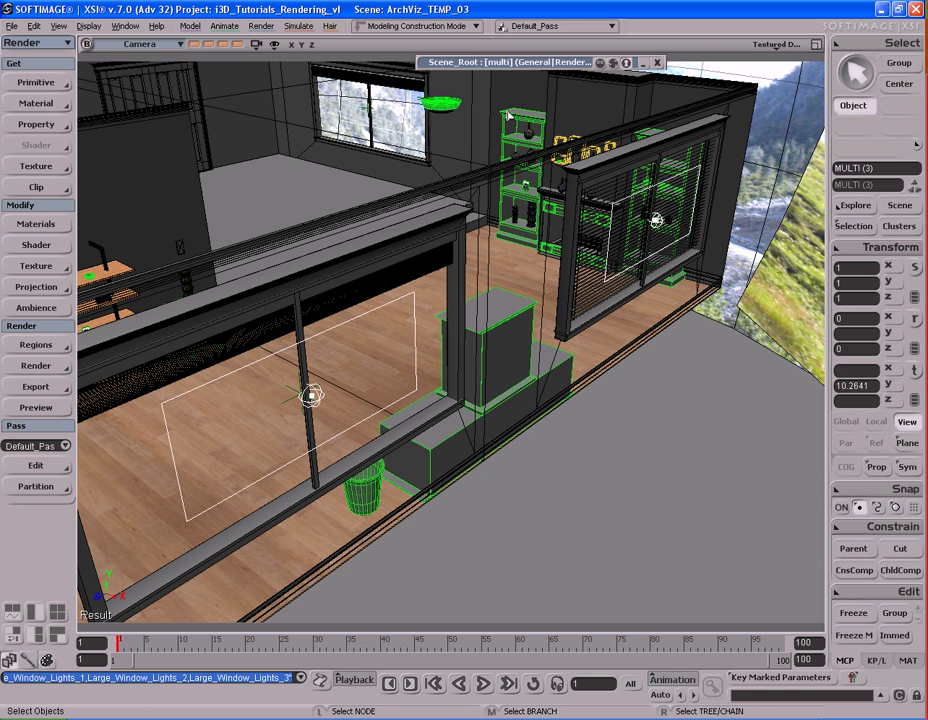
pyautogui.doubleClick(543, 63)
pyautogui.moveTo(542, 64); pyautogui.dragTo(578, 12)
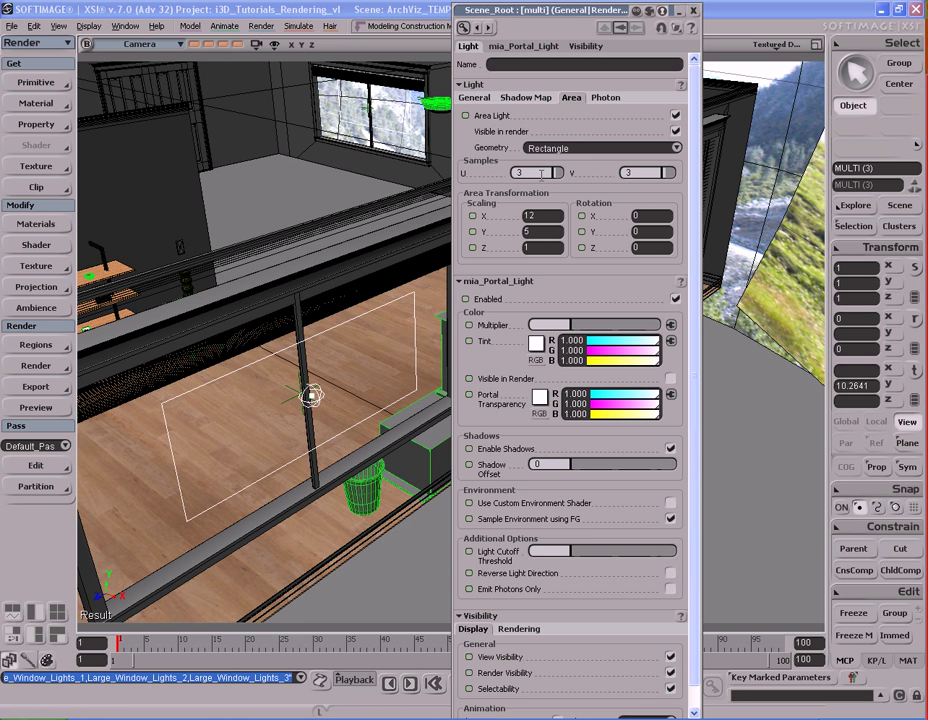
# Compare the large window lights' U and V area samples with their X and Y area scaling.
pyautogui.click(646, 172)
pyautogui.click(556, 216)
pyautogui.click(550, 231)
pyautogui.click(549, 217)
pyautogui.click(549, 217)
pyautogui.click(538, 172)
pyautogui.click(546, 216)
pyautogui.click(643, 172)
pyautogui.click(546, 231)
pyautogui.click(554, 231)
# Set the large window lights' area samples to 6 in V and 6 in U.
pyautogui.click(655, 172)
pyautogui.write('6')
pyautogui.press('Return')
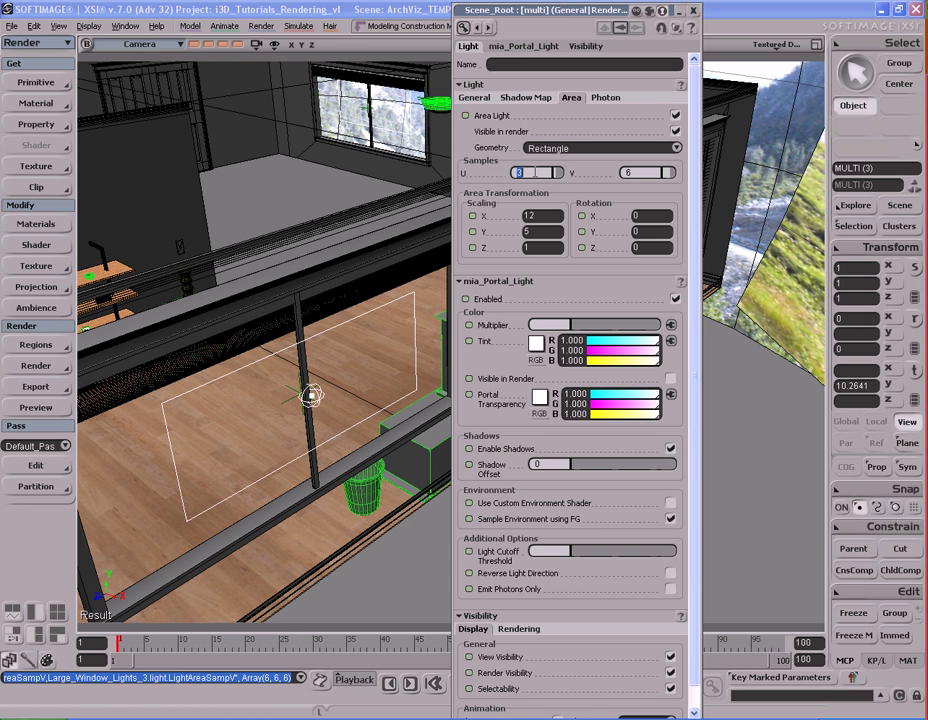
pyautogui.click(535, 172)
pyautogui.write('6')
pyautogui.press('Return')
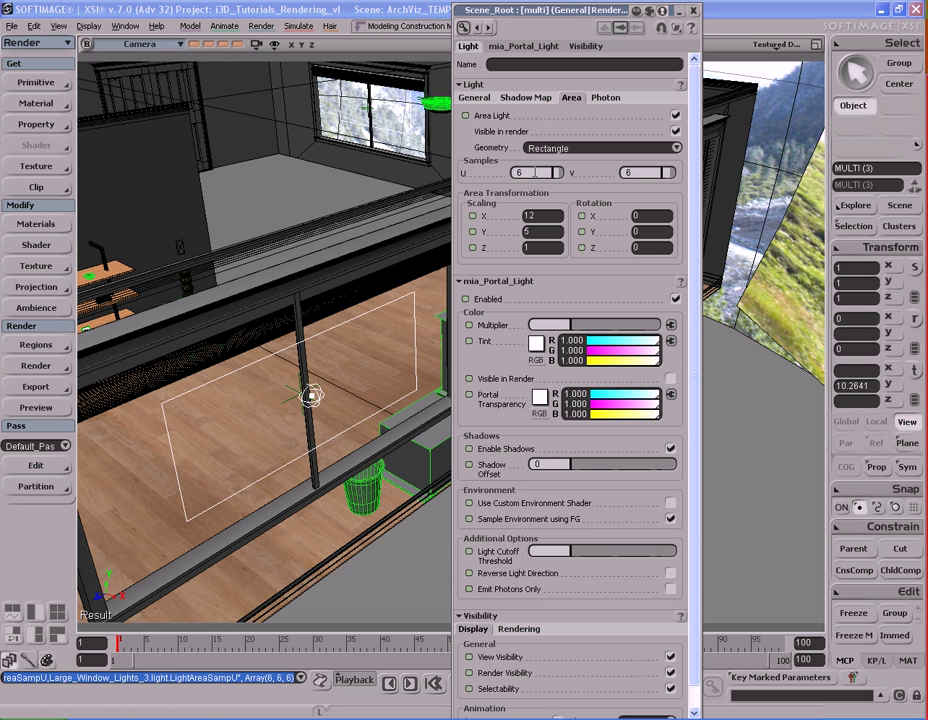
# Raise the large window lights' U area samples to 10 and close their properties.
pyautogui.click(549, 216)
pyautogui.click(546, 173)
pyautogui.write('10')
pyautogui.press('Return')
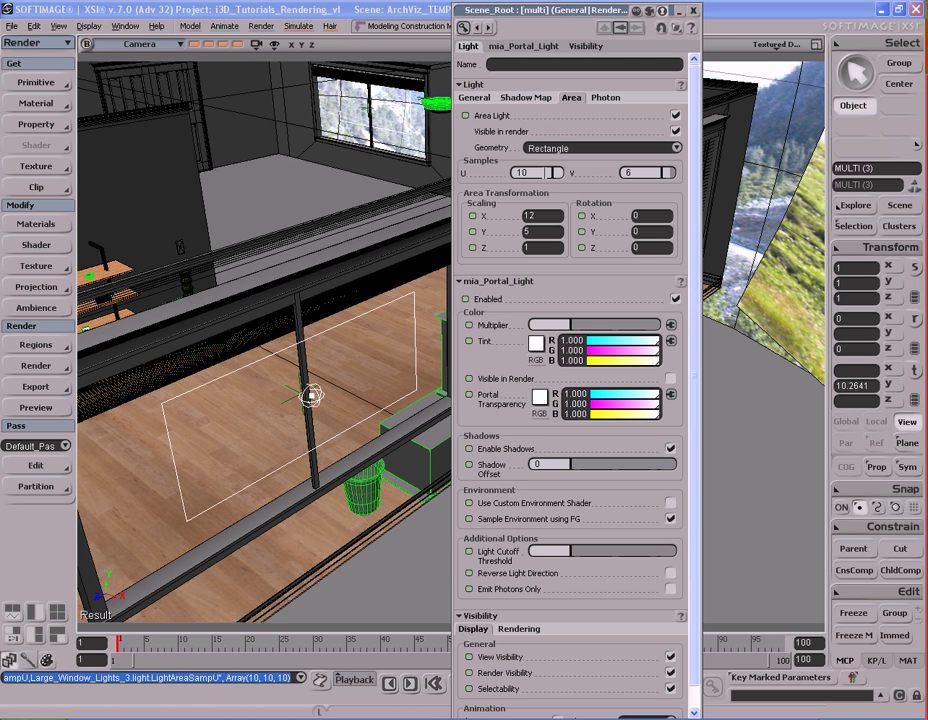
pyautogui.doubleClick(546, 173)
pyautogui.click(542, 173)
pyautogui.press('Tab')
pyautogui.hotkey('shift', 'Tab')
pyautogui.click(548, 215)
pyautogui.click(547, 231)
pyautogui.click(630, 172)
pyautogui.click(695, 12)
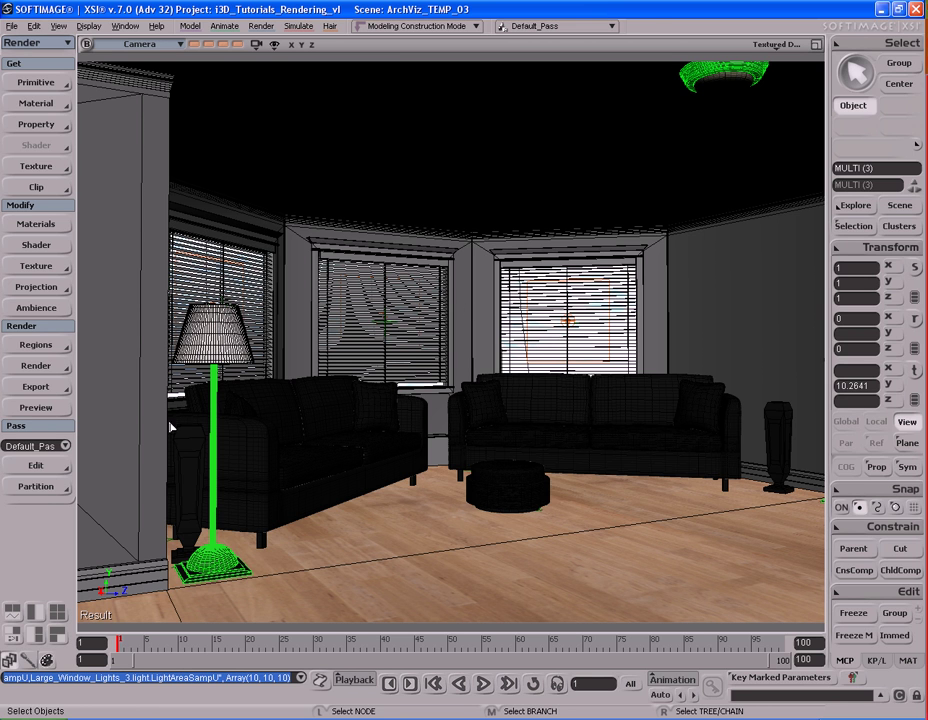
# Review the mental ray Final Gathering ray and point settings, the photon map file settings and the Global Illumination accuracy.
pyautogui.click(62, 366)
pyautogui.click(125, 470)
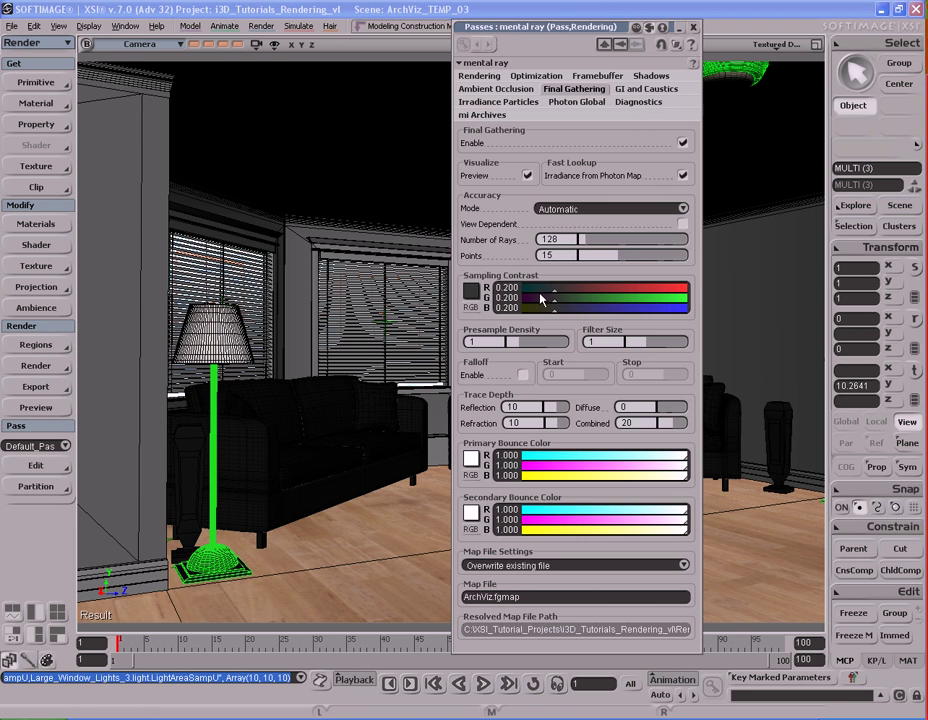
pyautogui.moveTo(588, 33); pyautogui.dragTo(589, 14)
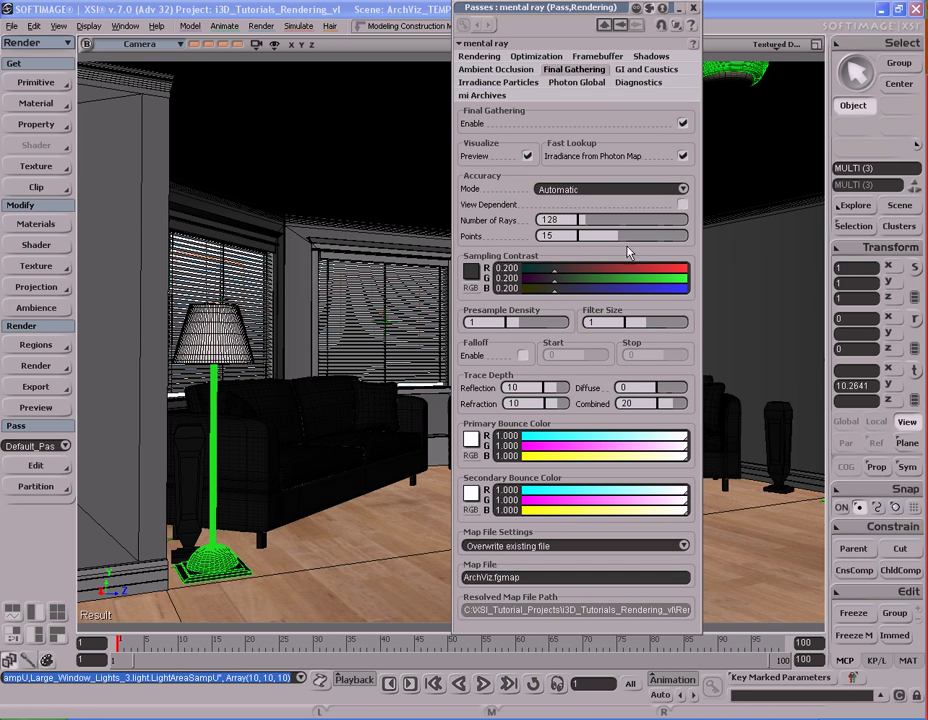
pyautogui.click(550, 219)
pyautogui.click(597, 86)
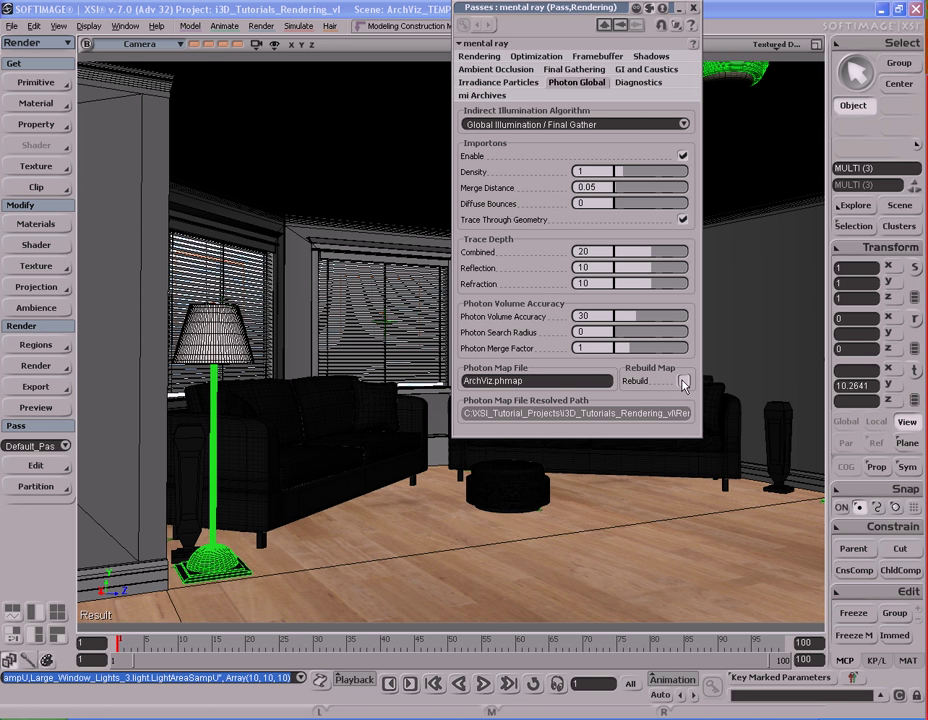
pyautogui.click(582, 380)
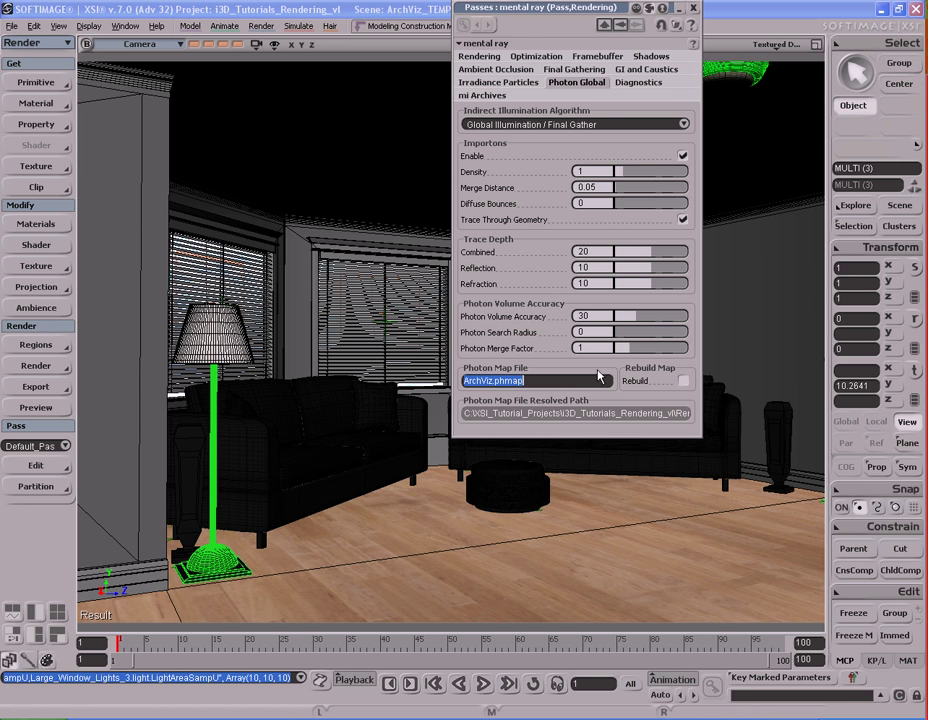
pyautogui.click(619, 79)
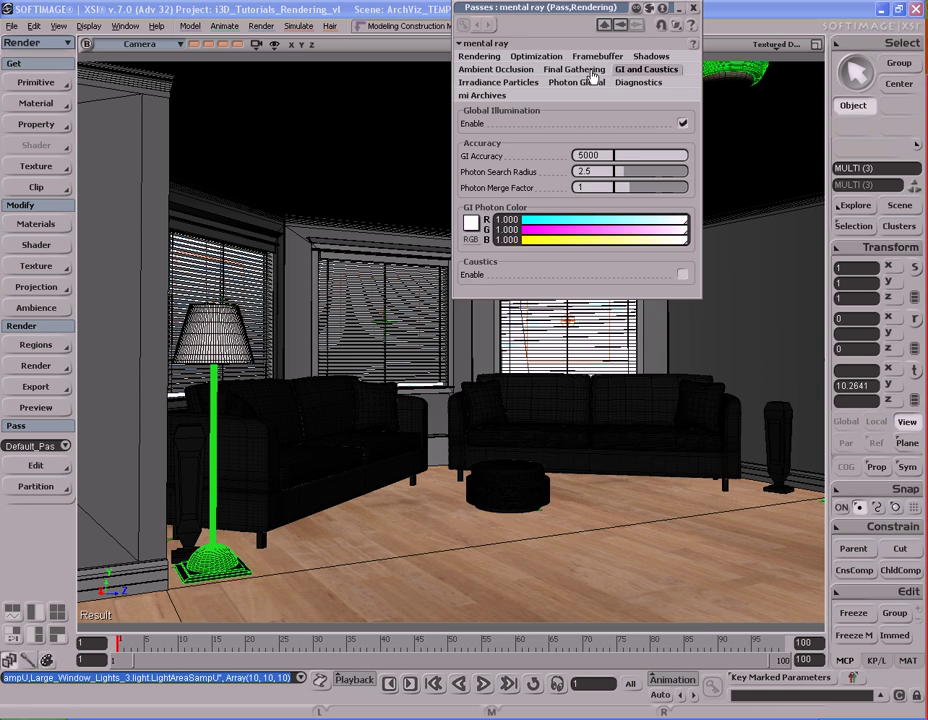
pyautogui.click(593, 75)
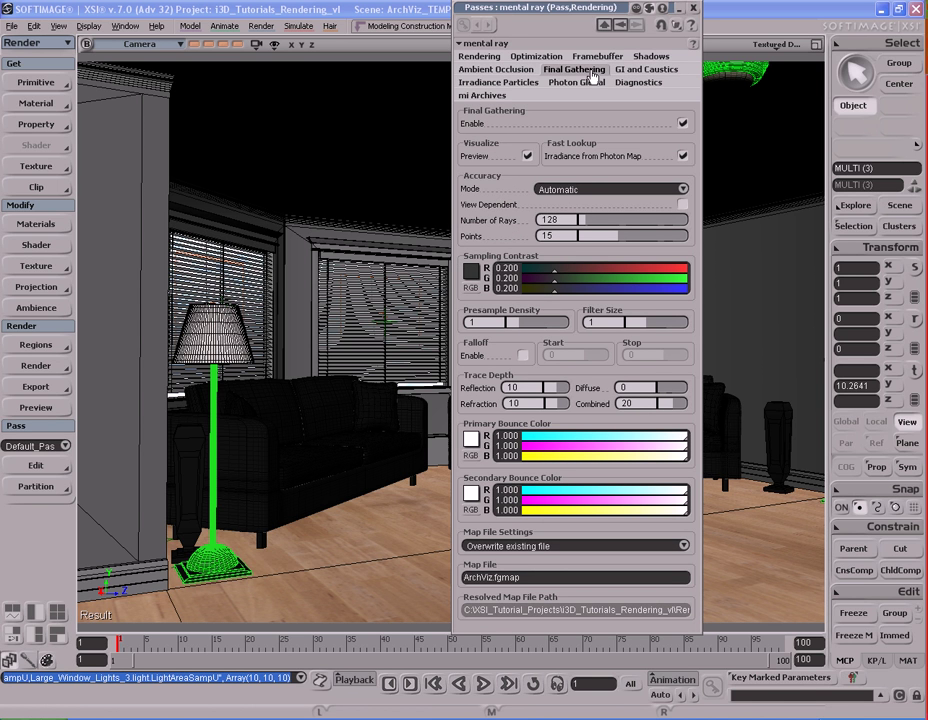
# Set the mental ray aliasing levels to min 0 and max 2, and all RGBA sampling contrast values to 0.05.
pyautogui.click(482, 57)
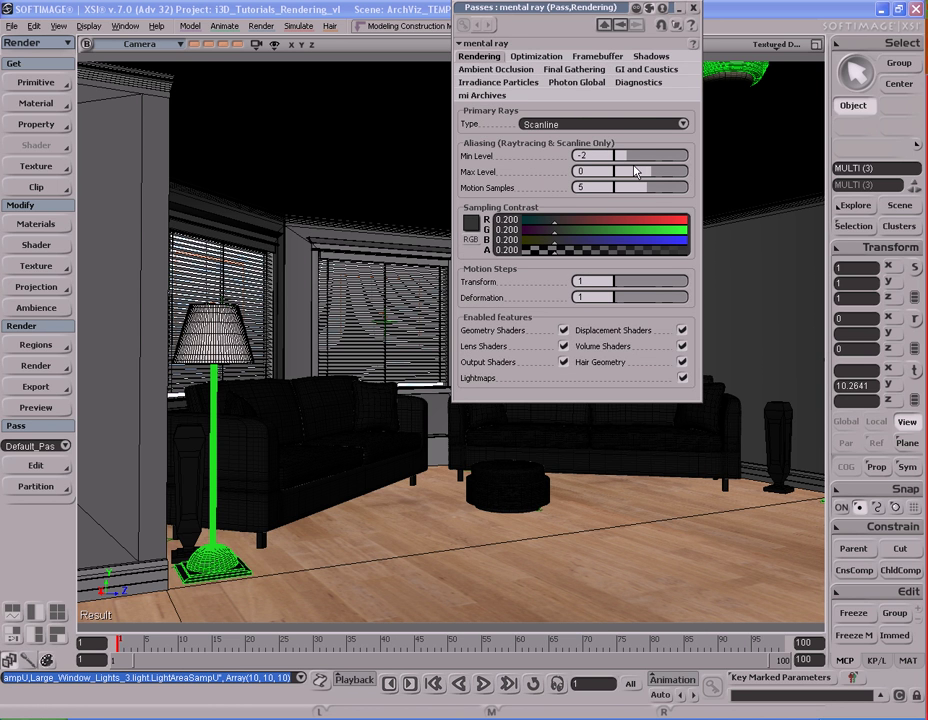
pyautogui.moveTo(636, 157); pyautogui.dragTo(657, 159)
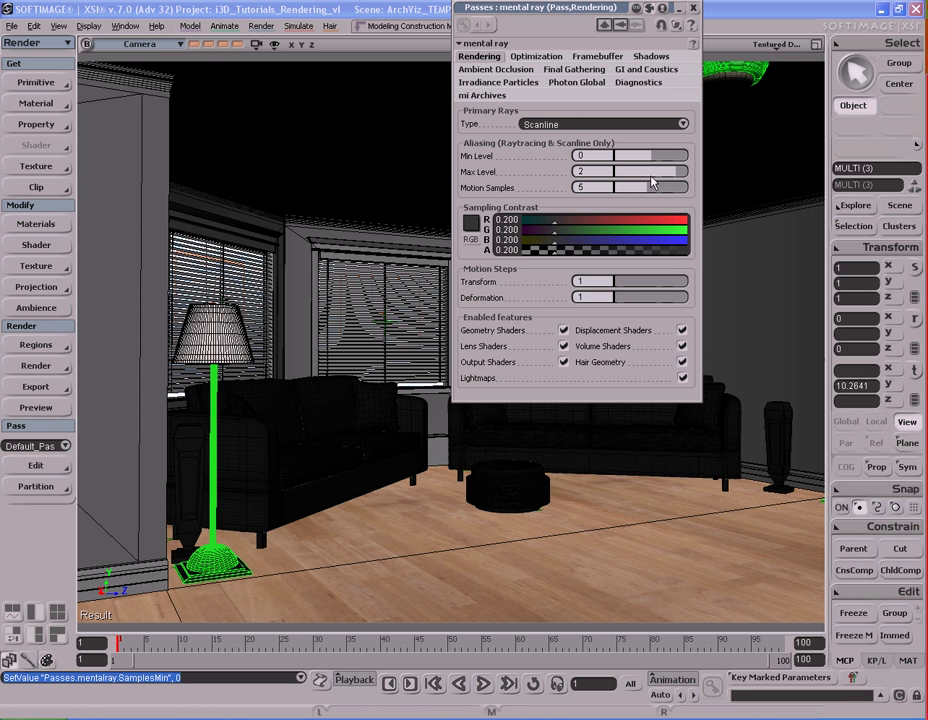
pyautogui.click(506, 219)
pyautogui.write('.05')
pyautogui.press('Tab')
pyautogui.write('.05')
pyautogui.press('Tab')
pyautogui.write('.05')
pyautogui.press('Tab')
pyautogui.write('.05')
pyautogui.press('Return')
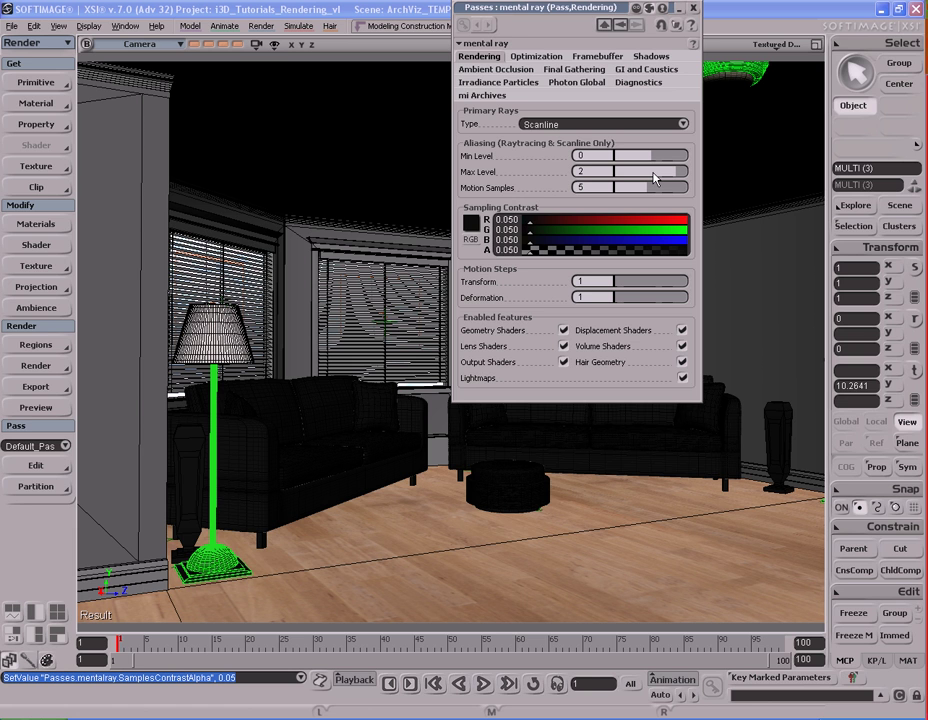
pyautogui.click(693, 8)
# Set the output resolution width of Default_Pass to 800 in the pass options.
pyautogui.click(35, 366)
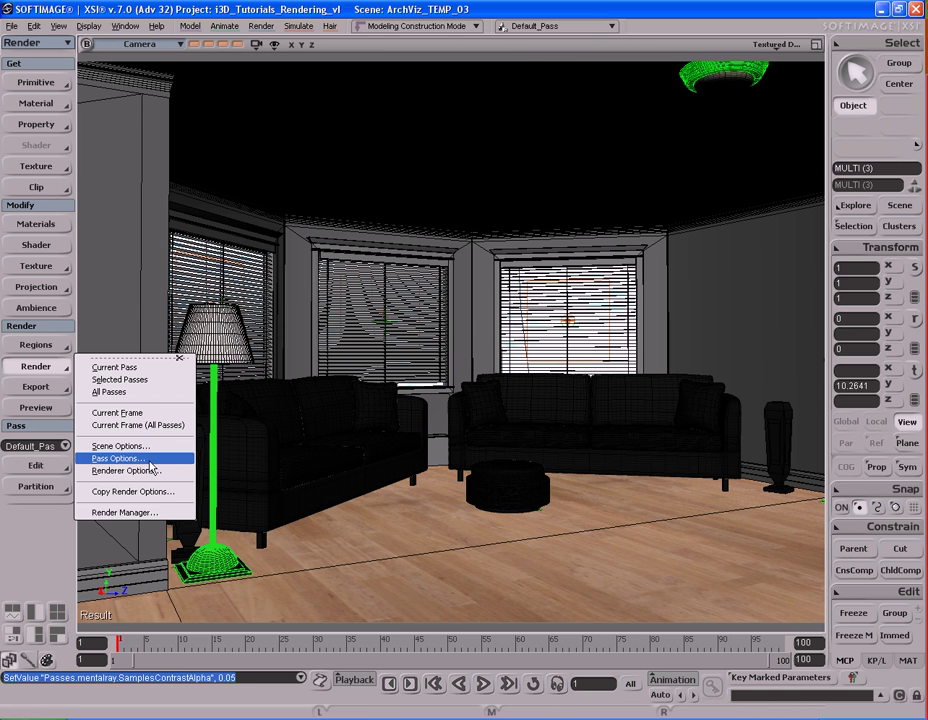
pyautogui.click(118, 458)
pyautogui.moveTo(286, 141); pyautogui.dragTo(480, 54)
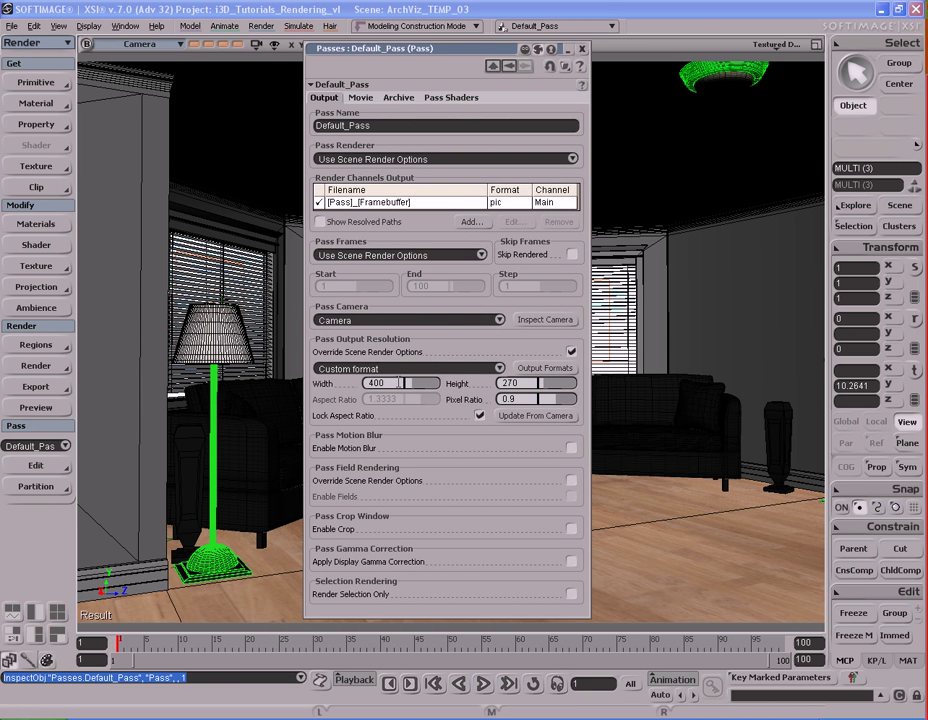
pyautogui.doubleClick(399, 383)
pyautogui.write('800')
pyautogui.press('Return')
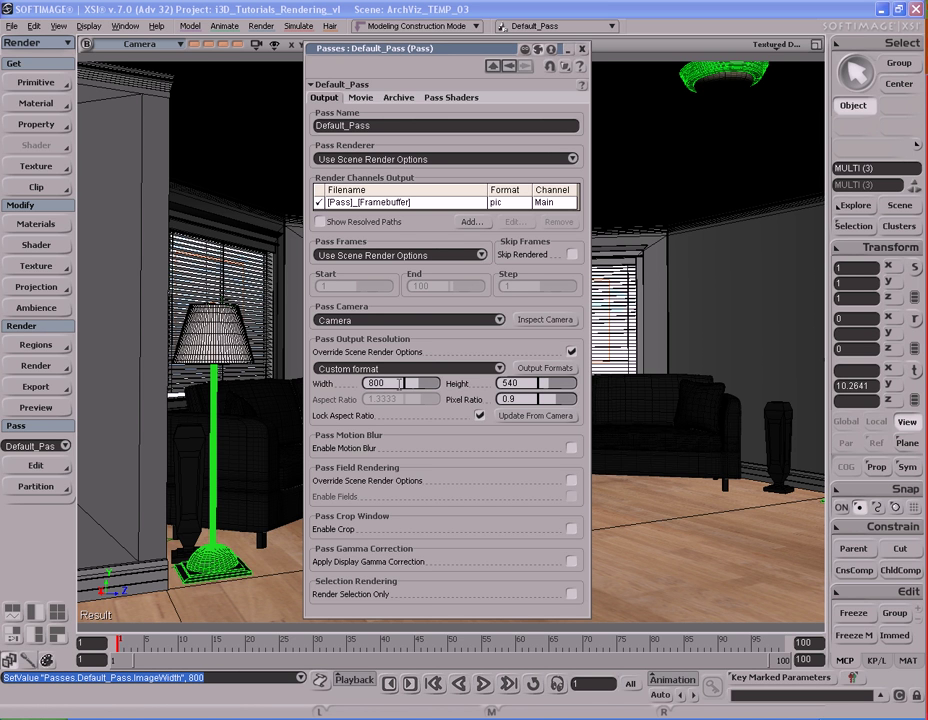
pyautogui.doubleClick(400, 383)
pyautogui.moveTo(408, 385); pyautogui.dragTo(413, 385)
pyautogui.doubleClick(393, 383)
pyautogui.write('800')
pyautogui.press('Return')
# Close the pass options, render a preview of Default_Pass and dismiss the render window after examining the image.
pyautogui.click(581, 49)
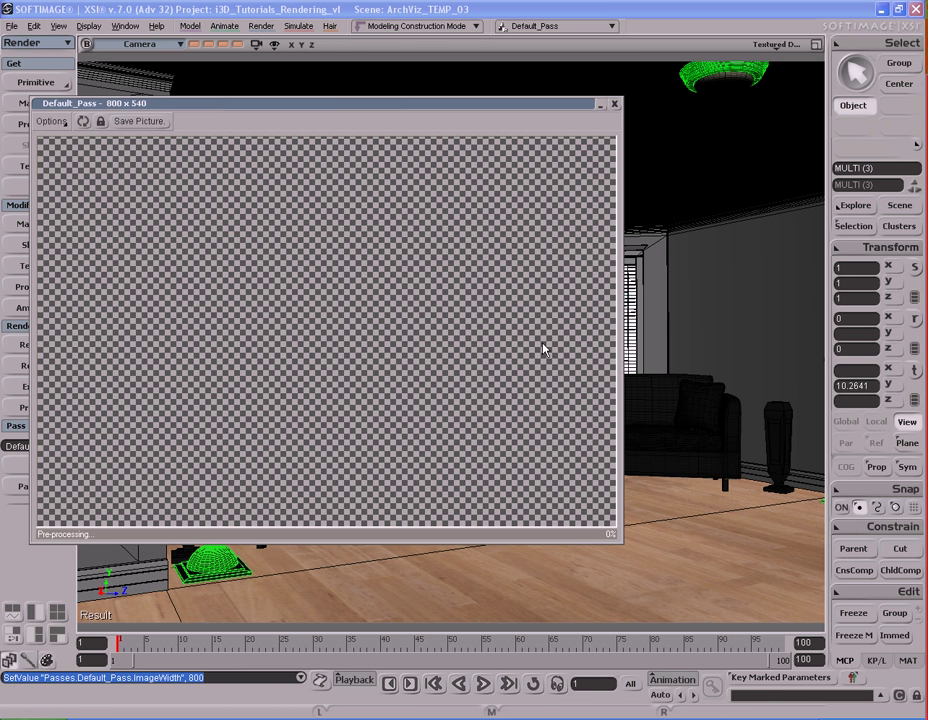
pyautogui.moveTo(335, 104); pyautogui.dragTo(453, 94)
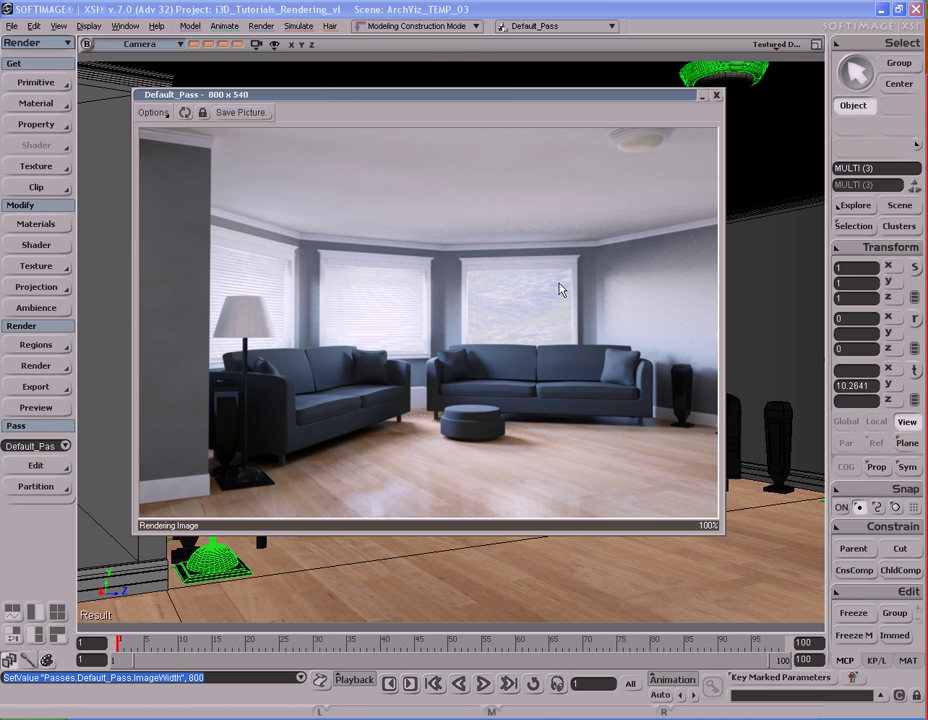
pyautogui.click(716, 96)
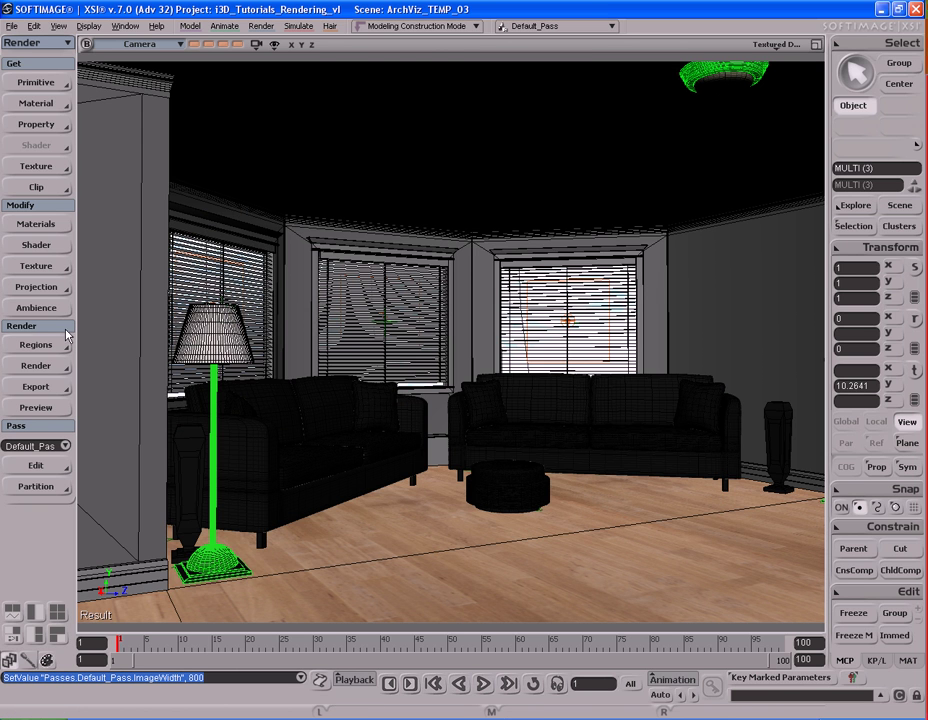
# Raise the mental ray aliasing levels to min 1 and max 3, and close the renderer options.
pyautogui.click(36, 366)
pyautogui.click(133, 472)
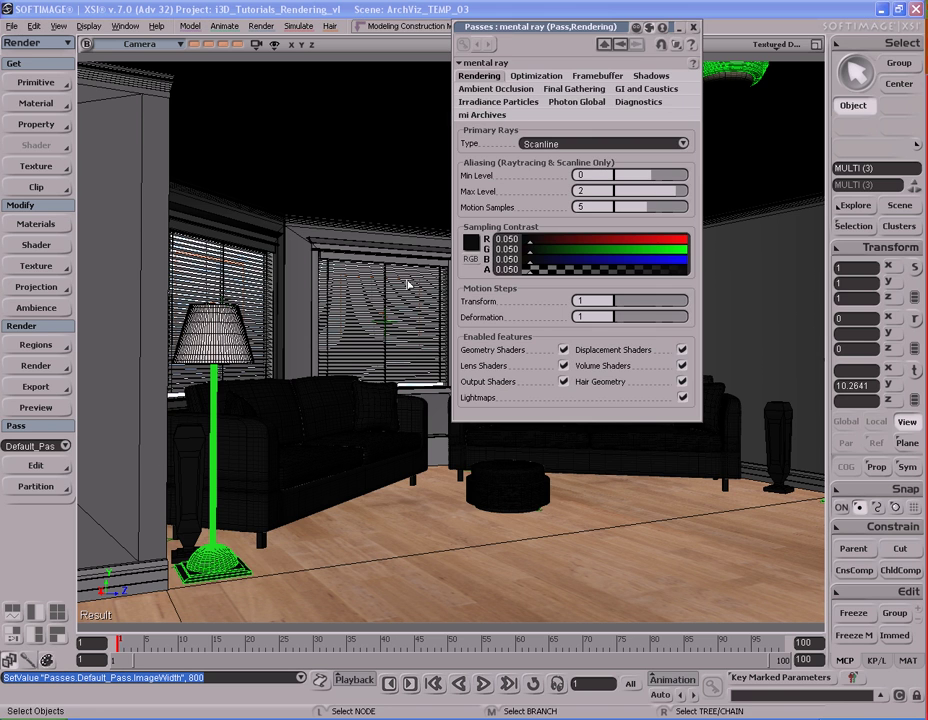
pyautogui.moveTo(651, 178); pyautogui.dragTo(688, 197)
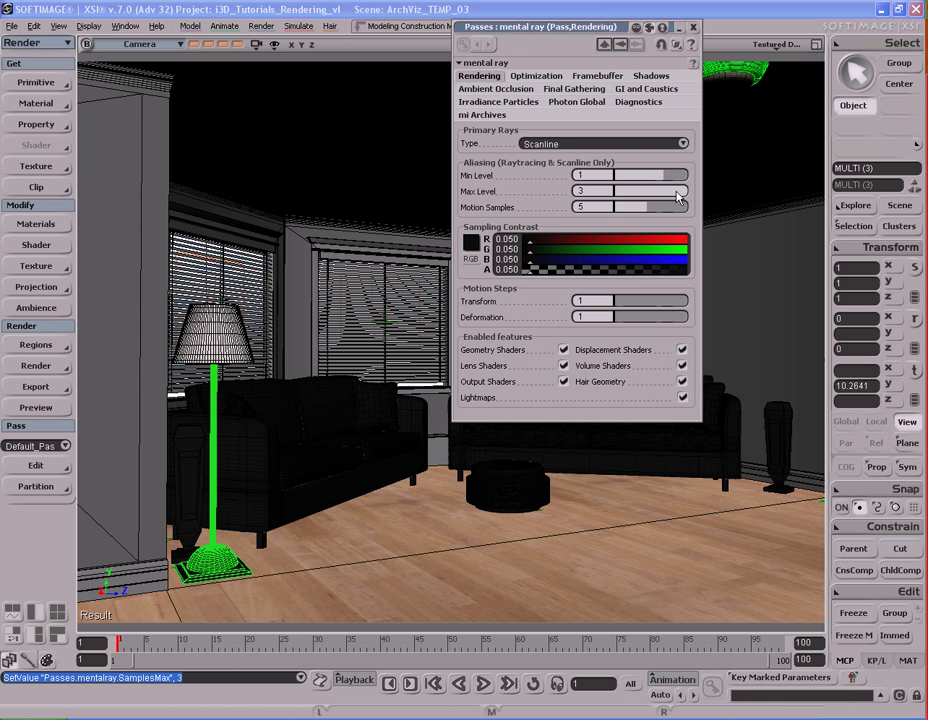
pyautogui.click(694, 28)
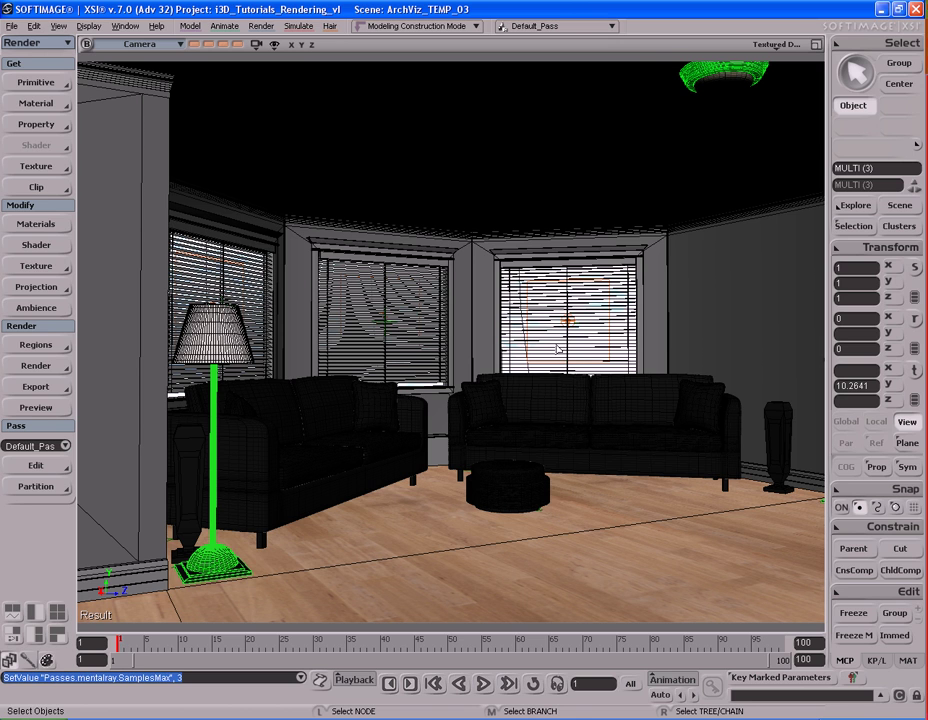
# Hide the selected window lights in the camera view.
pyautogui.press('h')
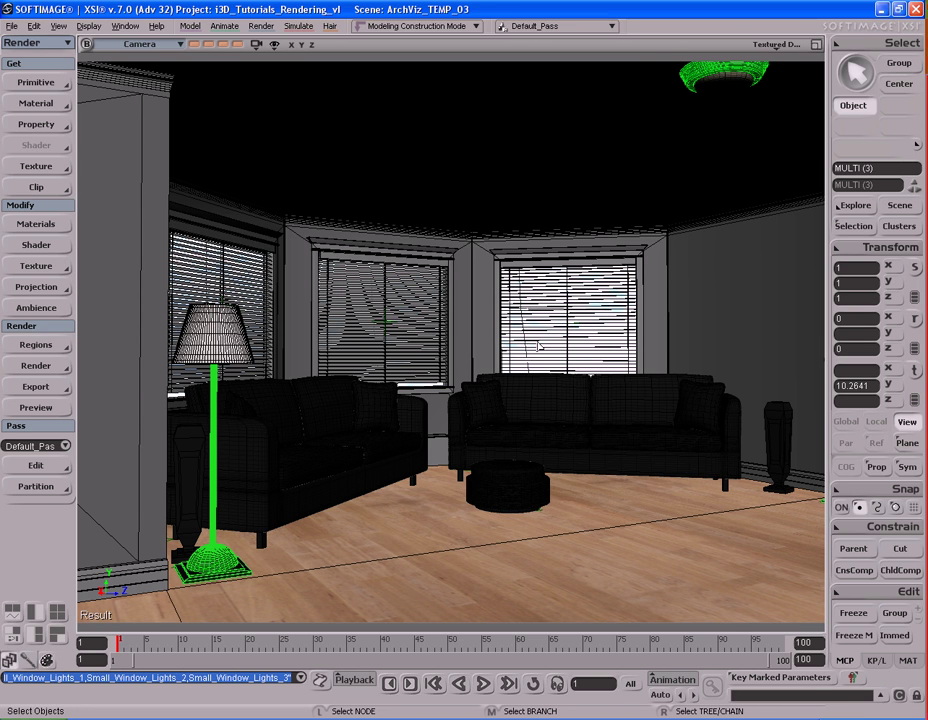